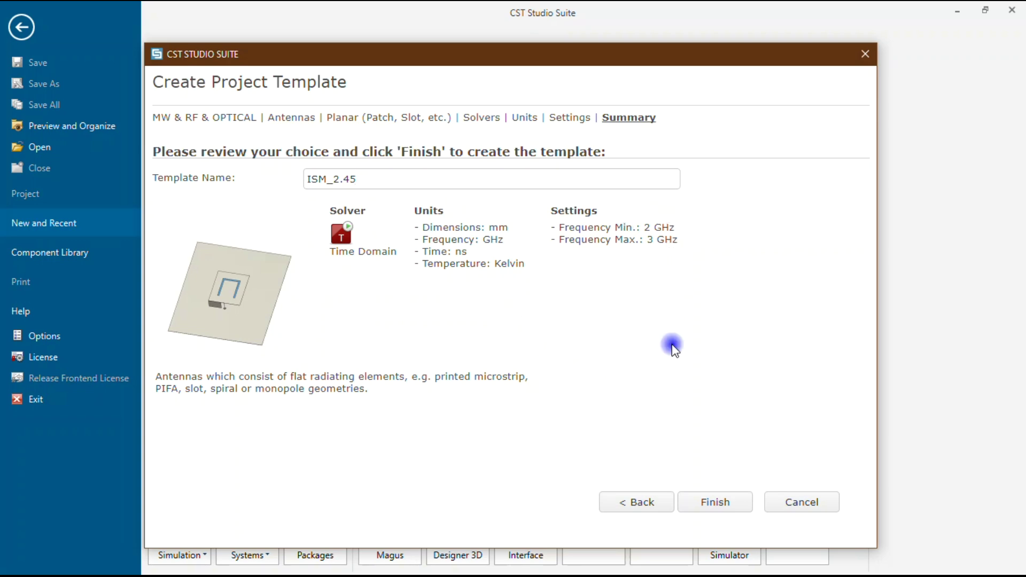
{"action": "left_click", "coordinate": [738, 505]}
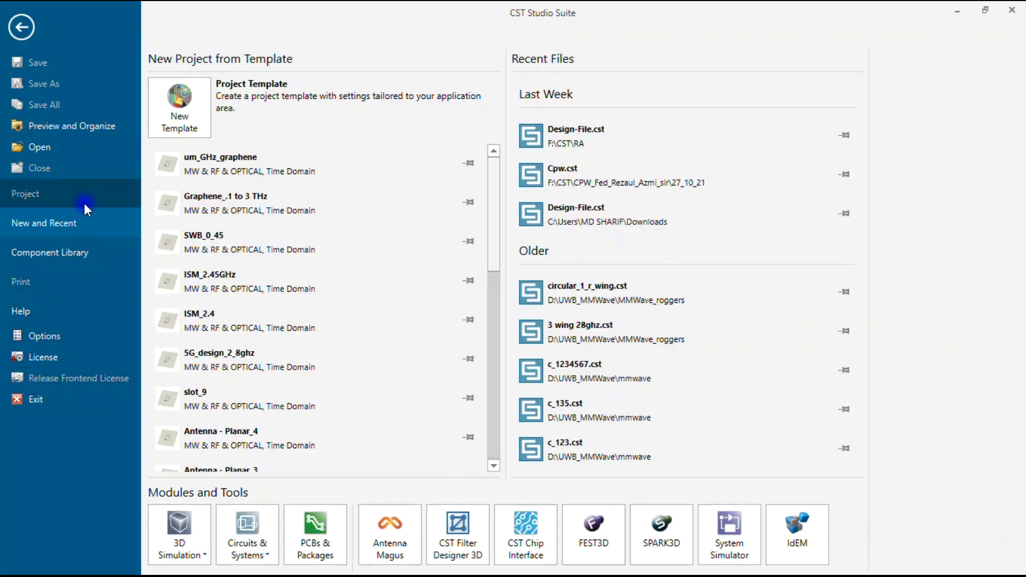
{"action": "mouse_move", "coordinate": [205, 122]}
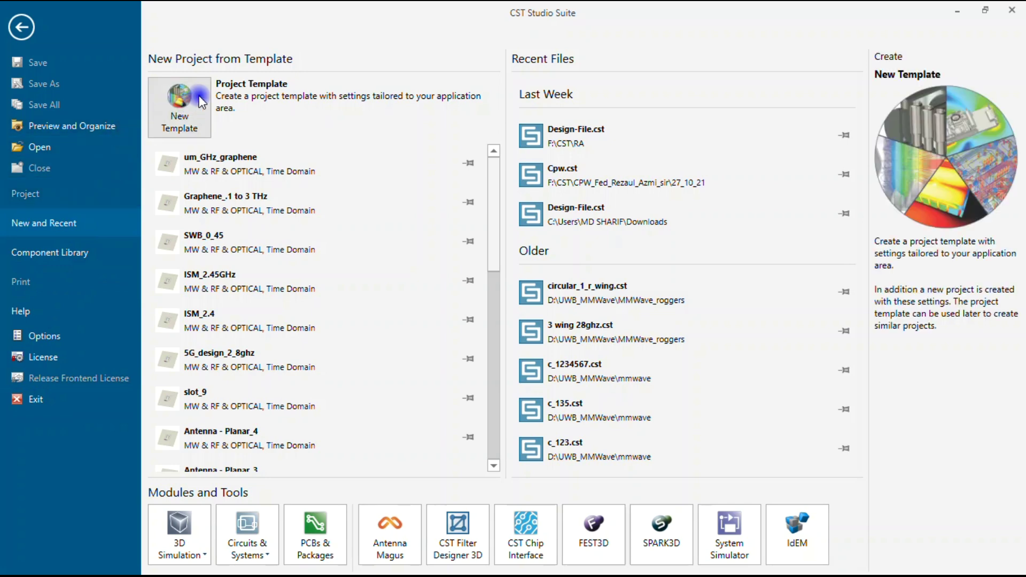
{"action": "left_click", "coordinate": [508, 555]}
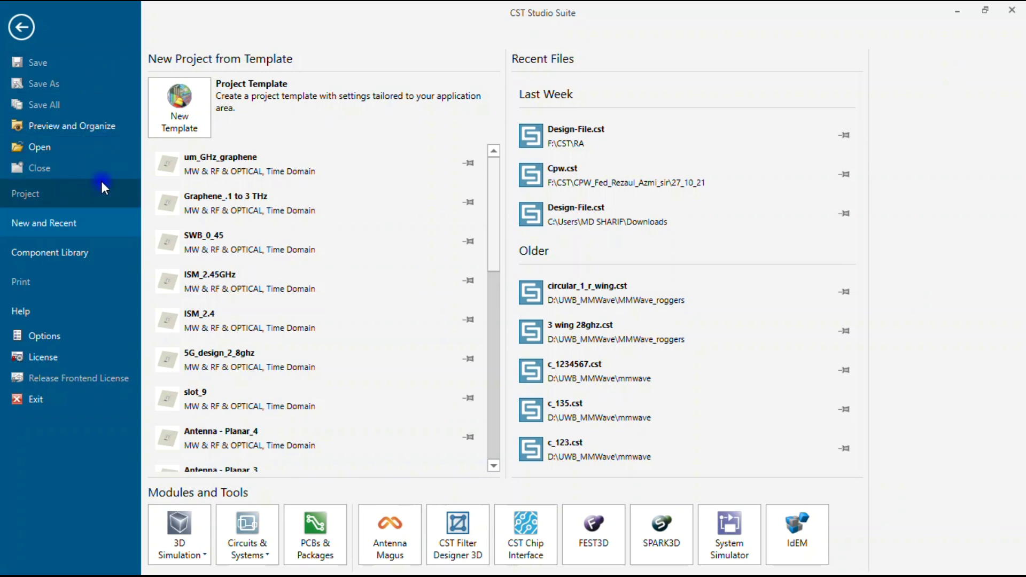
- Start a new project template and display the workflows for the Microwaves & RF/Optical application area
{"action": "mouse_move", "coordinate": [177, 107]}
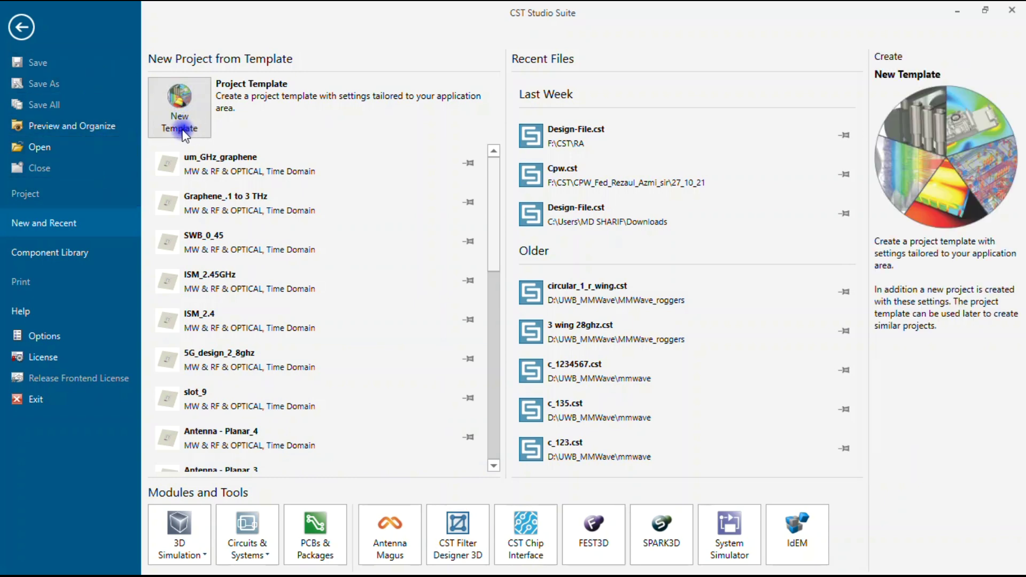
{"action": "left_click", "coordinate": [193, 120]}
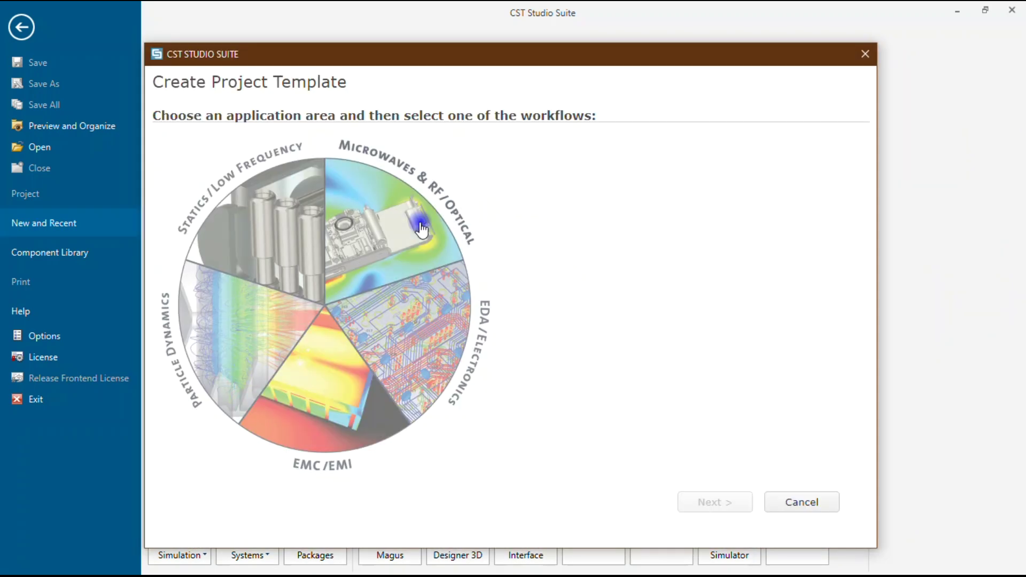
{"action": "left_click", "coordinate": [387, 215]}
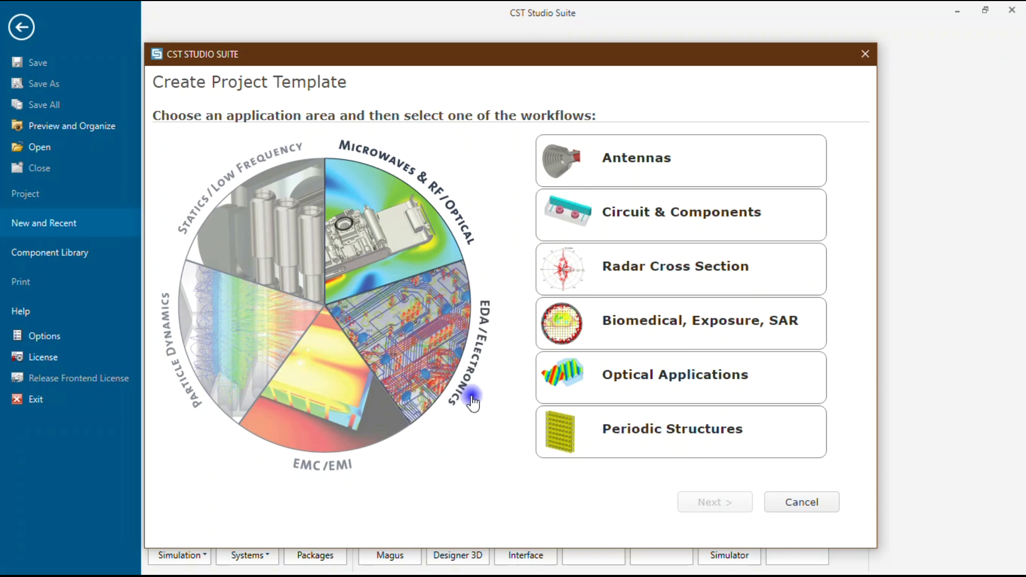
- Look through the workflows offered for EDA/Electronics, EMC/EMI, Particle Dynamics and Statics/Low Frequency
{"action": "left_click", "coordinate": [447, 353]}
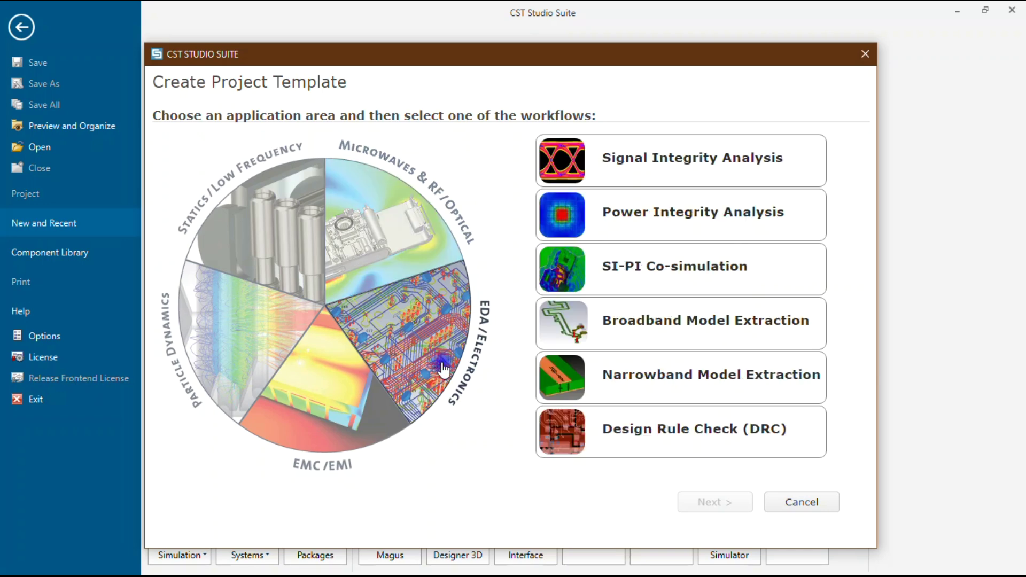
{"action": "left_click", "coordinate": [624, 336]}
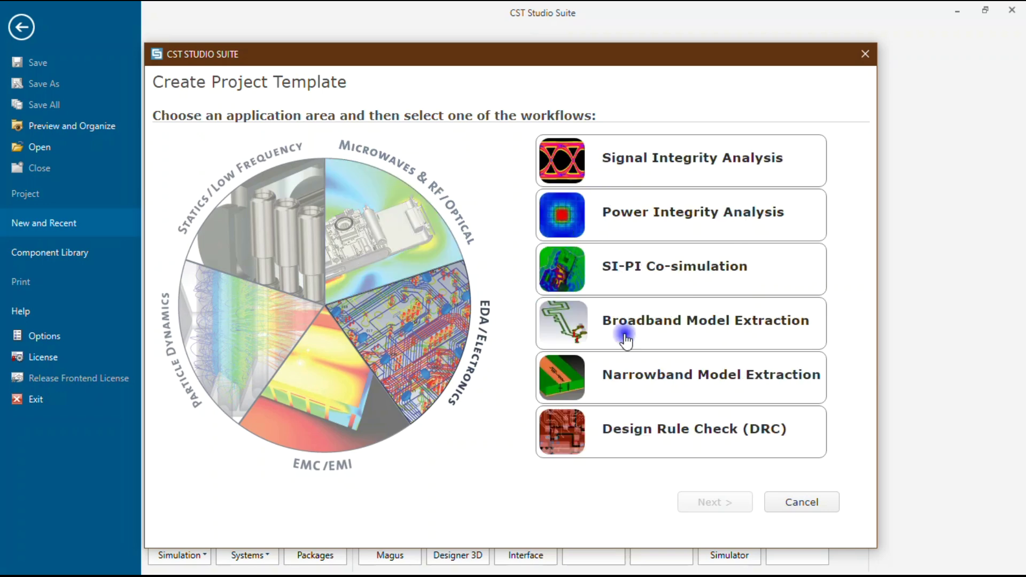
{"action": "left_click", "coordinate": [318, 420]}
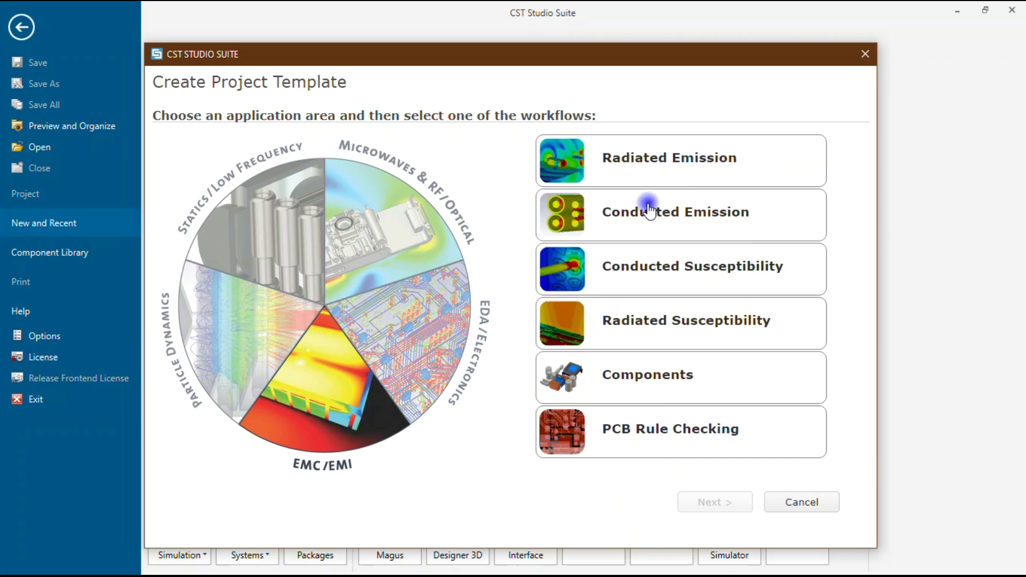
{"action": "left_click", "coordinate": [646, 432]}
{"action": "left_click", "coordinate": [239, 354]}
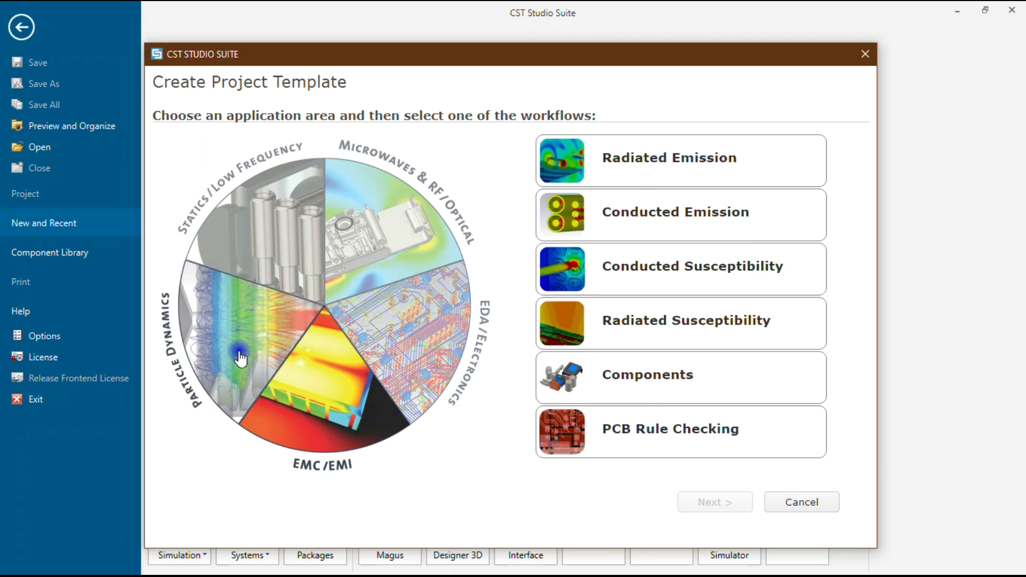
{"action": "left_click", "coordinate": [254, 275]}
- Choose the Antennas workflow of the Microwaves & RF/Optical area and continue to the antenna types
{"action": "left_click", "coordinate": [411, 226]}
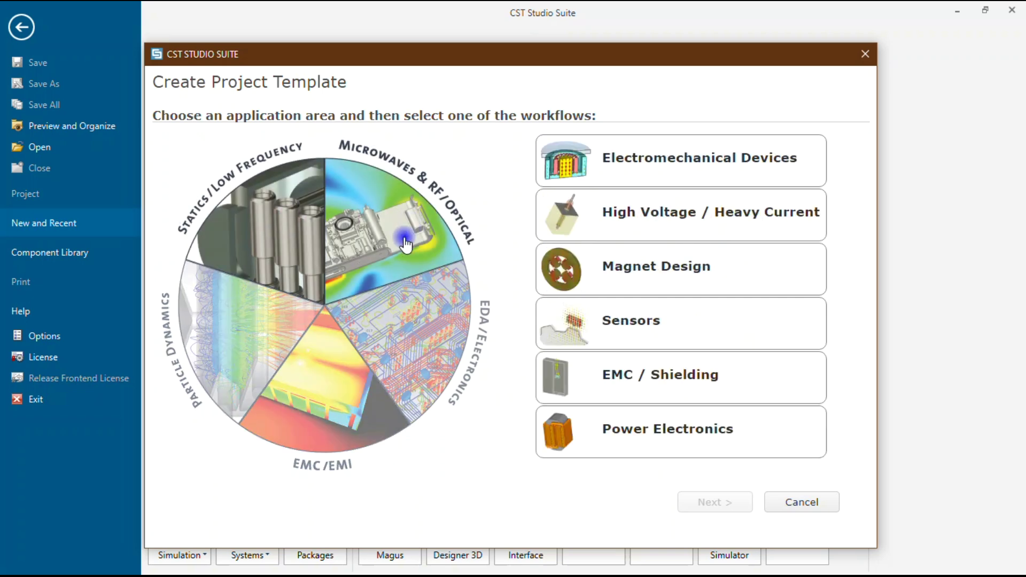
{"action": "left_click", "coordinate": [369, 233]}
{"action": "left_click", "coordinate": [672, 166]}
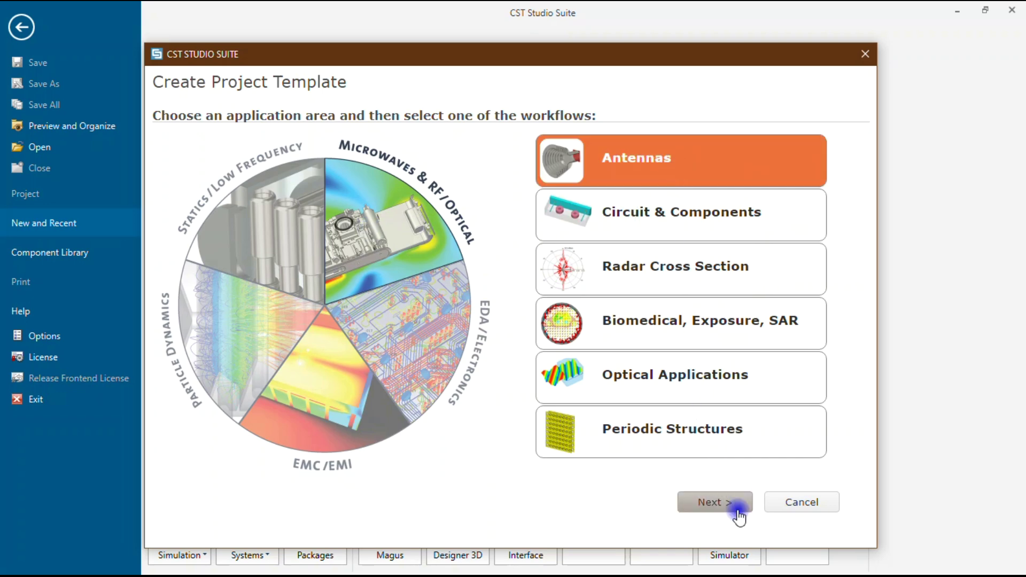
{"action": "left_click", "coordinate": [736, 509]}
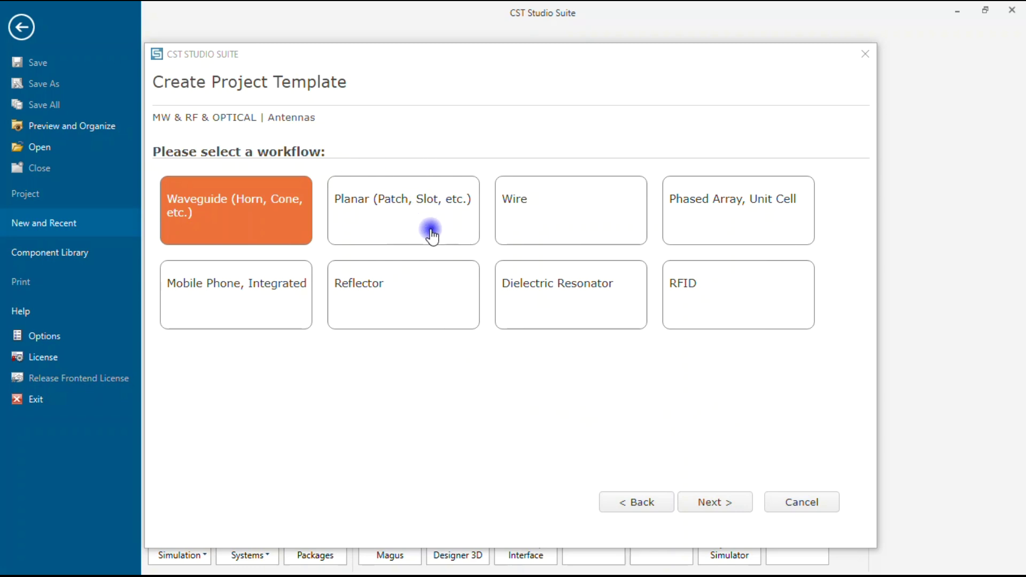
- Look through the antenna types: Planar, Waveguide, Wire, Phased Array, Mobile Phone, Reflector, Dielectric Resonator and RFID
{"action": "left_click", "coordinate": [411, 209]}
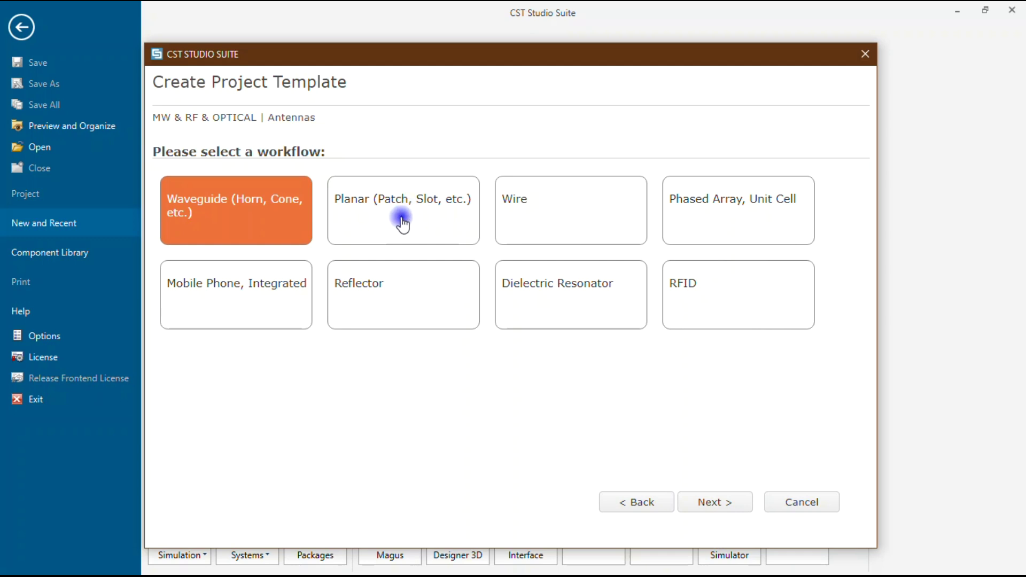
{"action": "left_click", "coordinate": [401, 226]}
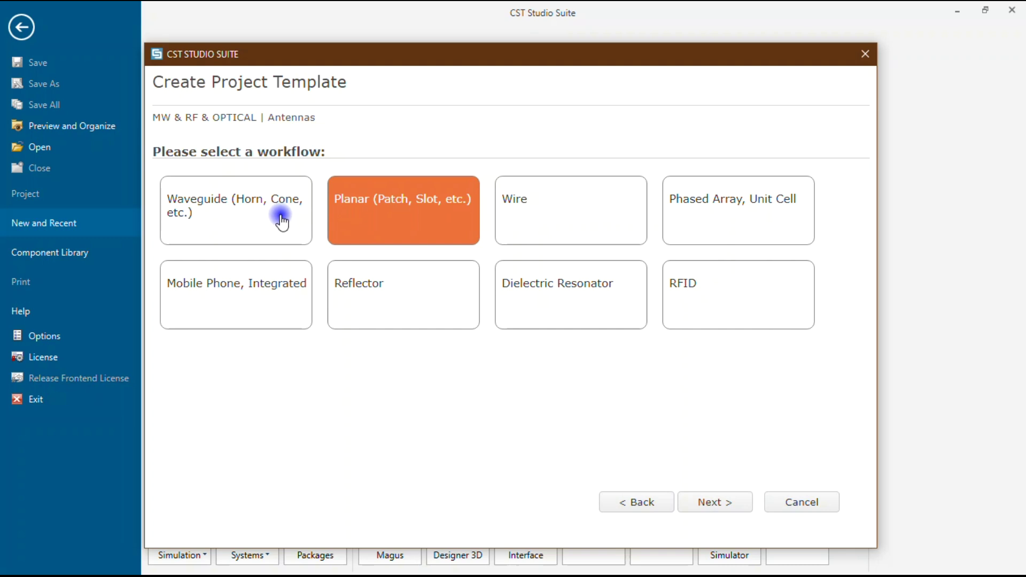
{"action": "left_click", "coordinate": [219, 210]}
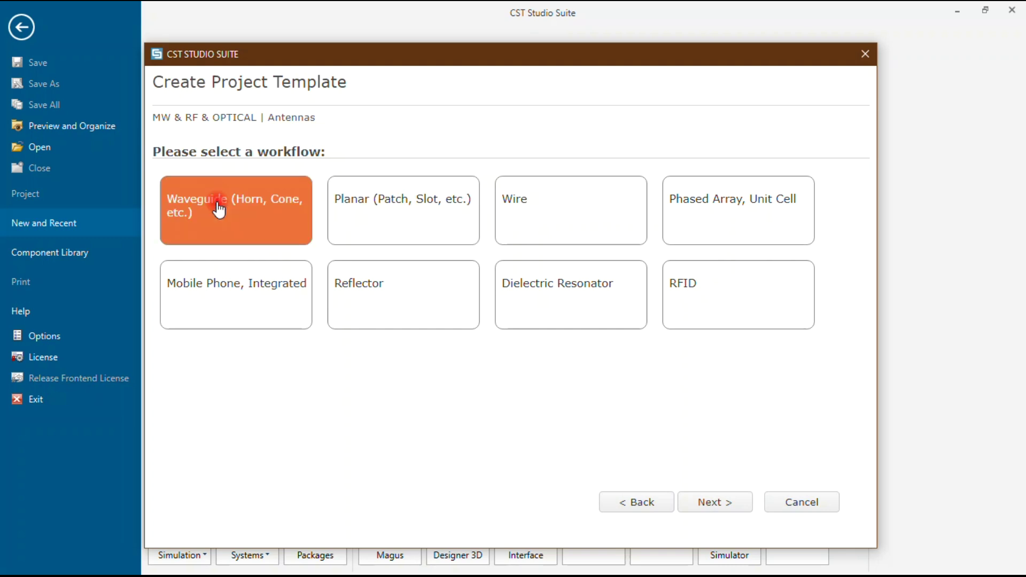
{"action": "left_click", "coordinate": [556, 208]}
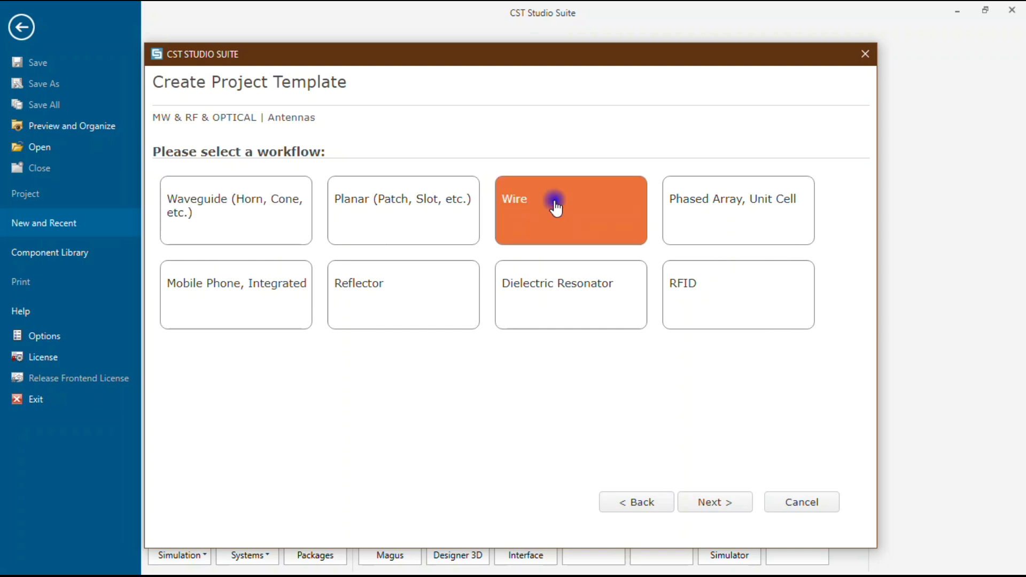
{"action": "left_click", "coordinate": [766, 206]}
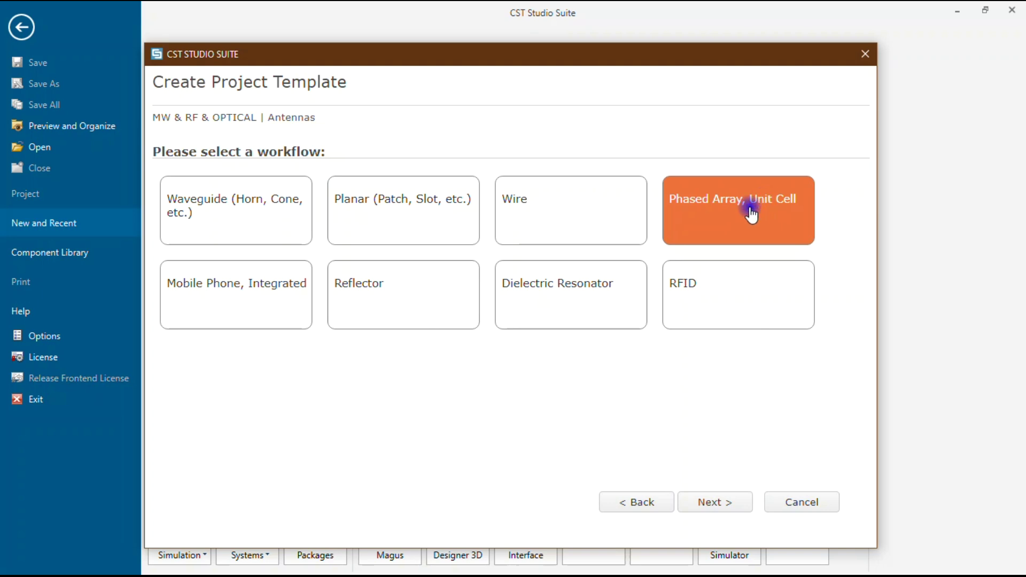
{"action": "left_click", "coordinate": [278, 305]}
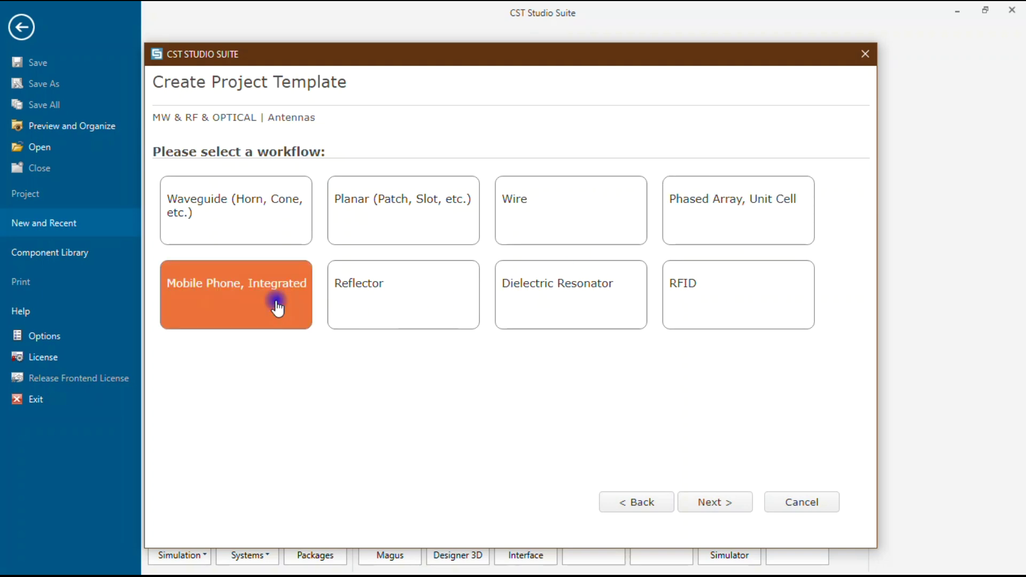
{"action": "left_click", "coordinate": [391, 295]}
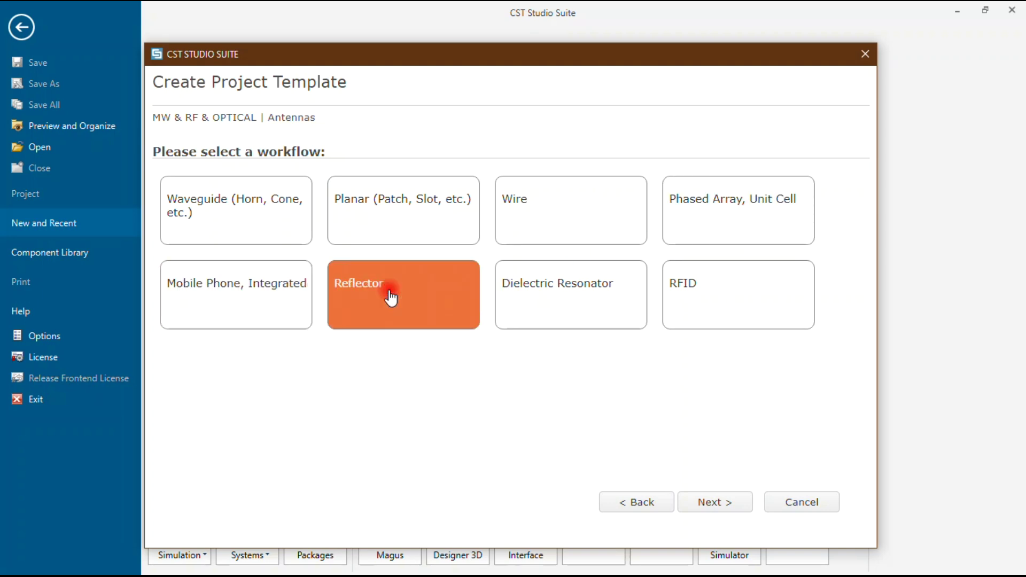
{"action": "left_click", "coordinate": [538, 293]}
{"action": "left_click", "coordinate": [706, 281]}
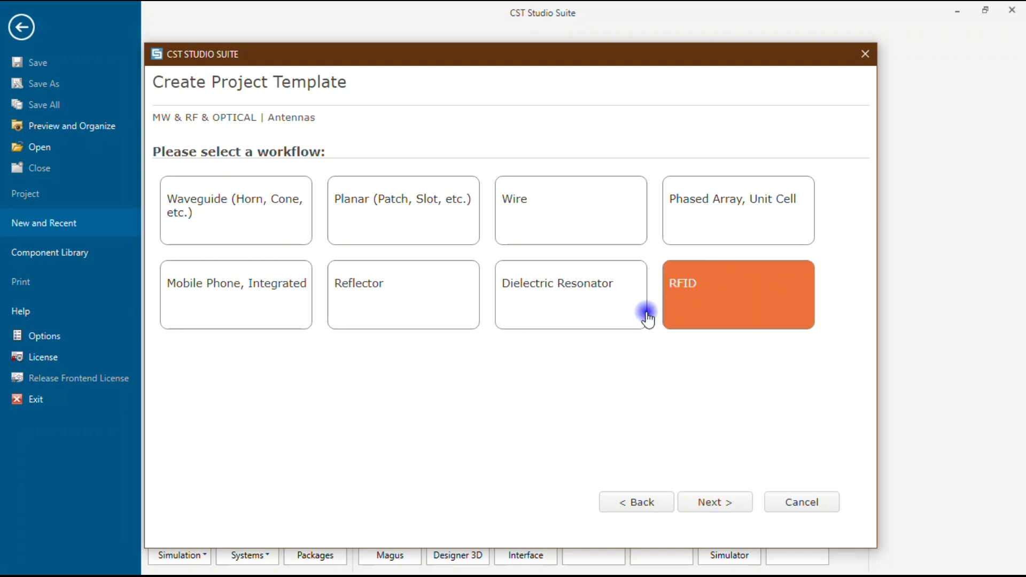
- Choose the Planar (Patch, Slot, etc.) antenna type with the Time Domain solver for the template
{"action": "double_click", "coordinate": [440, 227]}
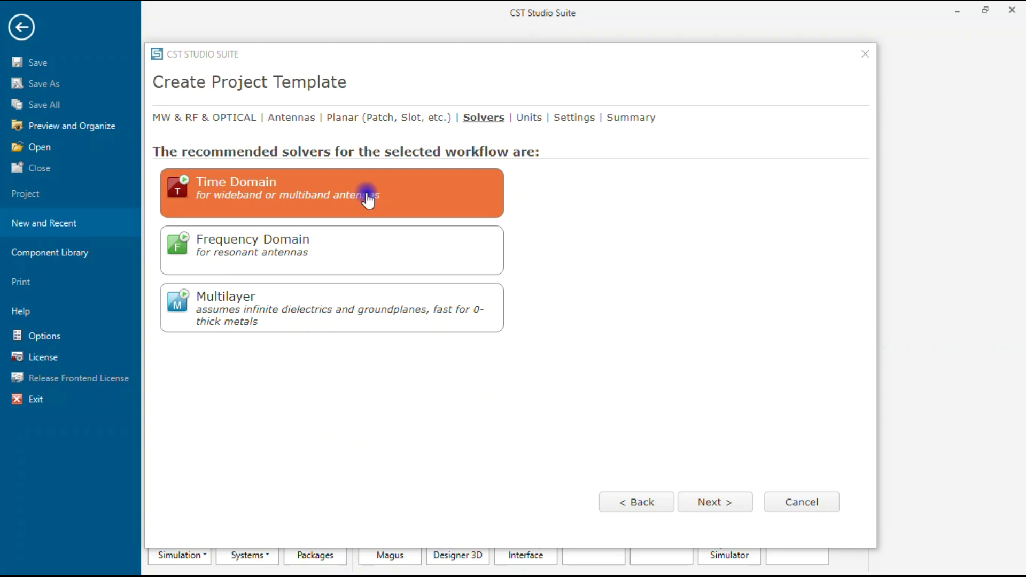
{"action": "left_click", "coordinate": [712, 505]}
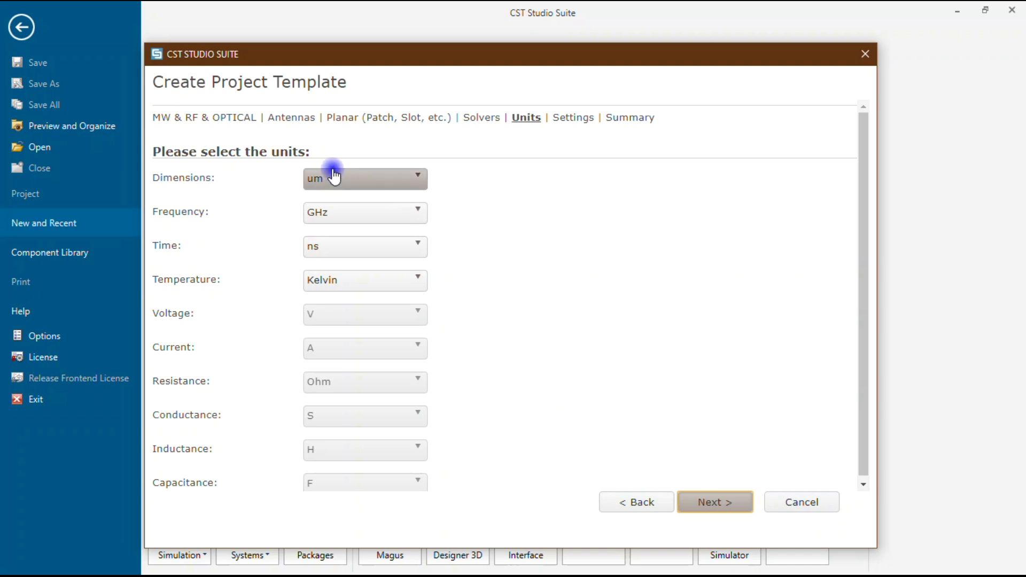
- Set the template's dimension unit to mm and accept the units
{"action": "left_click", "coordinate": [422, 186]}
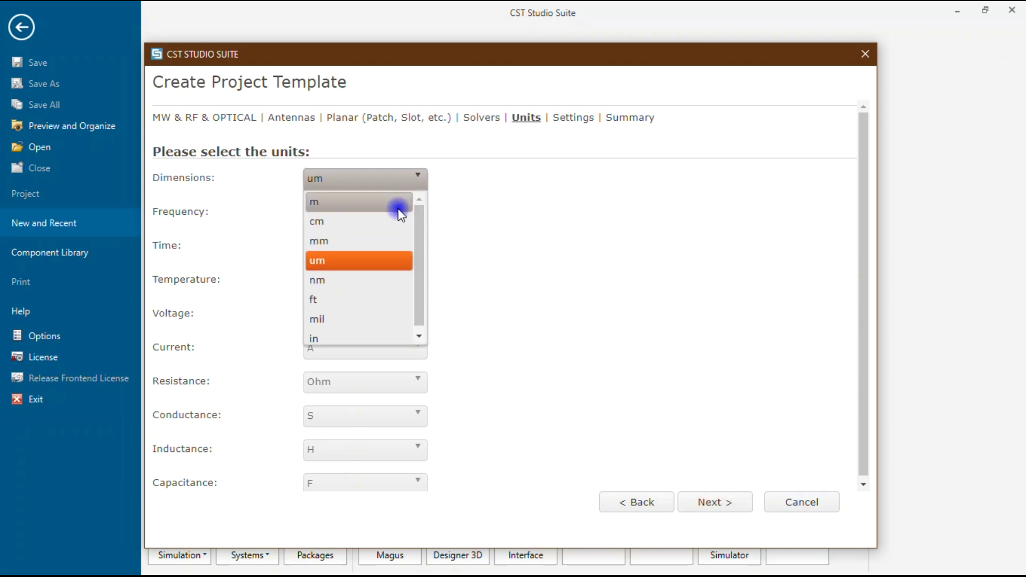
{"action": "left_click", "coordinate": [371, 246]}
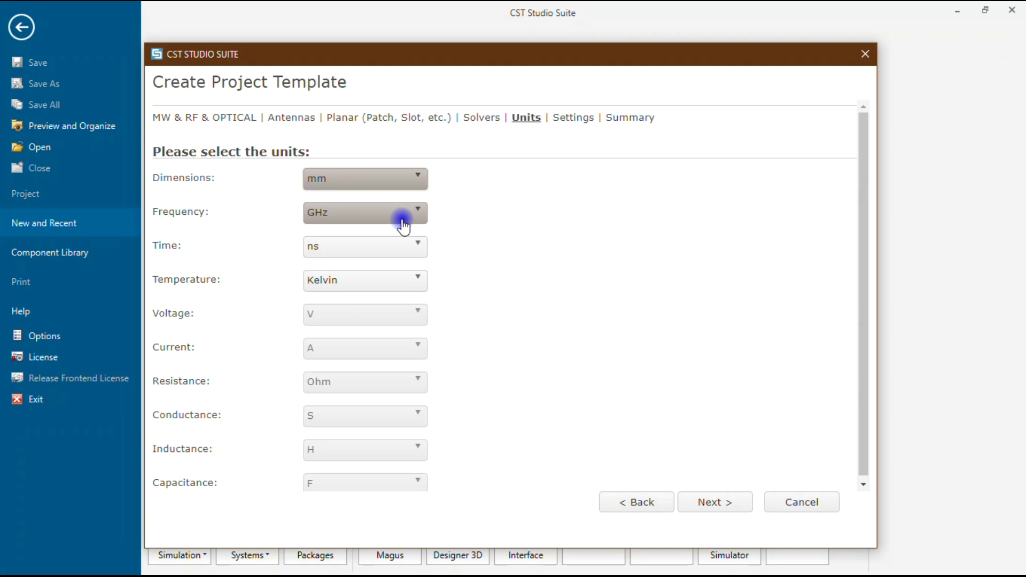
{"action": "left_click", "coordinate": [417, 187]}
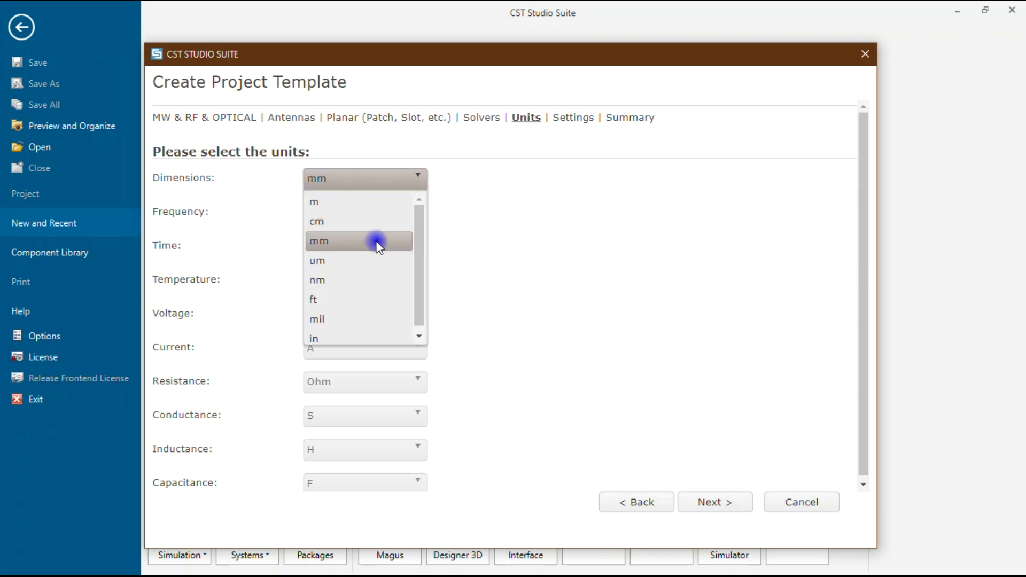
{"action": "left_click", "coordinate": [379, 243]}
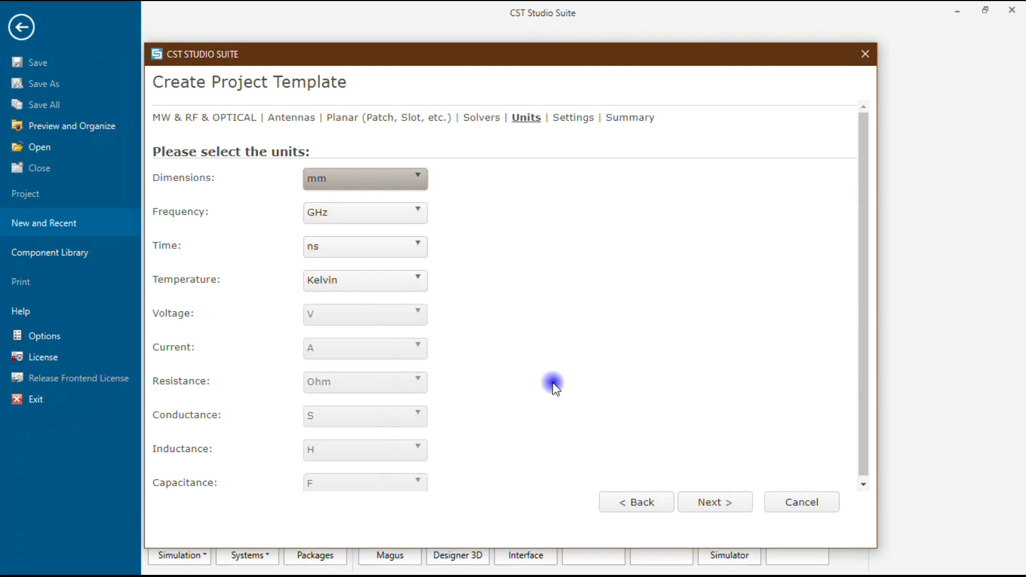
{"action": "left_click", "coordinate": [711, 511]}
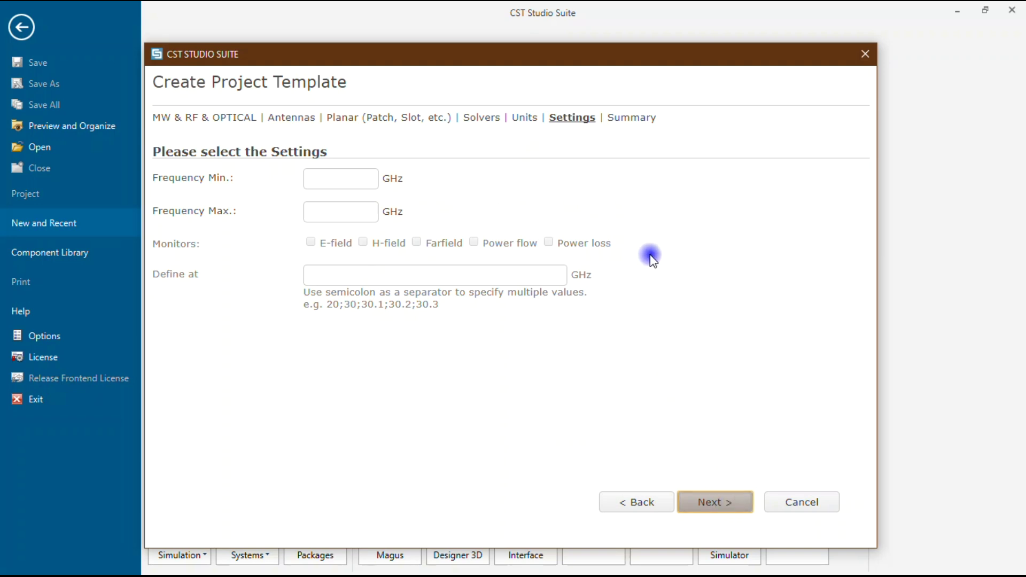
- Set the template's frequency range to a minimum of 2 GHz and a maximum of 3 GHz
{"action": "left_click", "coordinate": [352, 182]}
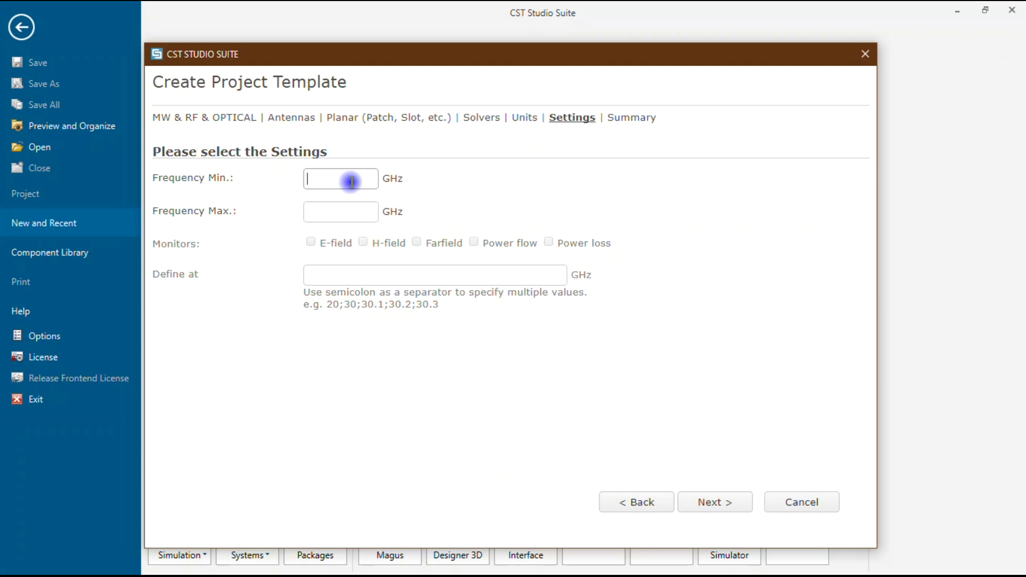
{"action": "left_click", "coordinate": [322, 207]}
{"action": "type", "text": "3"}
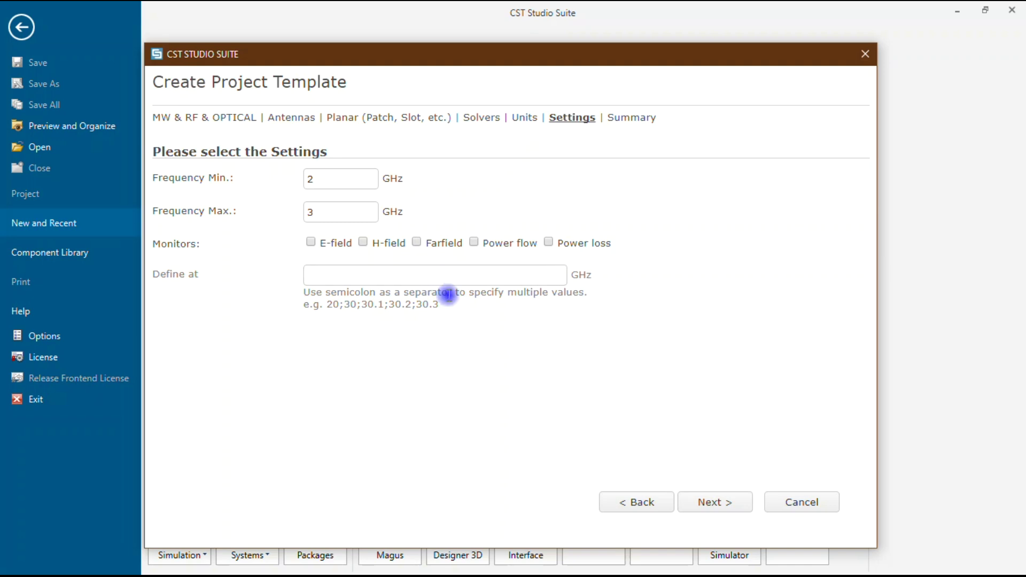
{"action": "left_click", "coordinate": [714, 504]}
- Name the template ISM_2.45 and finish creating the project from it
{"action": "left_click", "coordinate": [432, 179]}
{"action": "left_click_drag", "start_coordinate": [432, 179], "coordinate": [211, 174]}
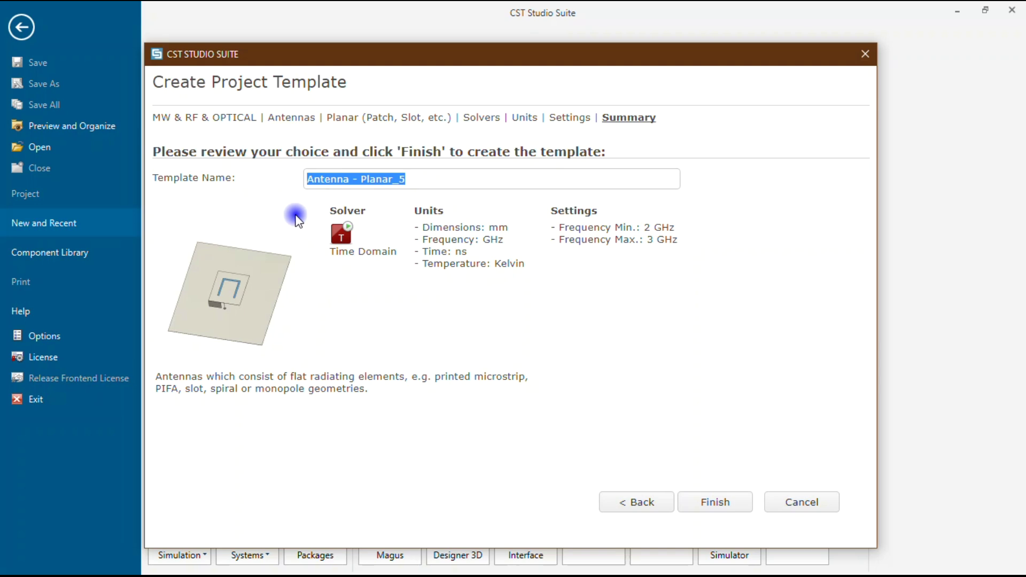
{"action": "type", "text": "ISM_2.45"}
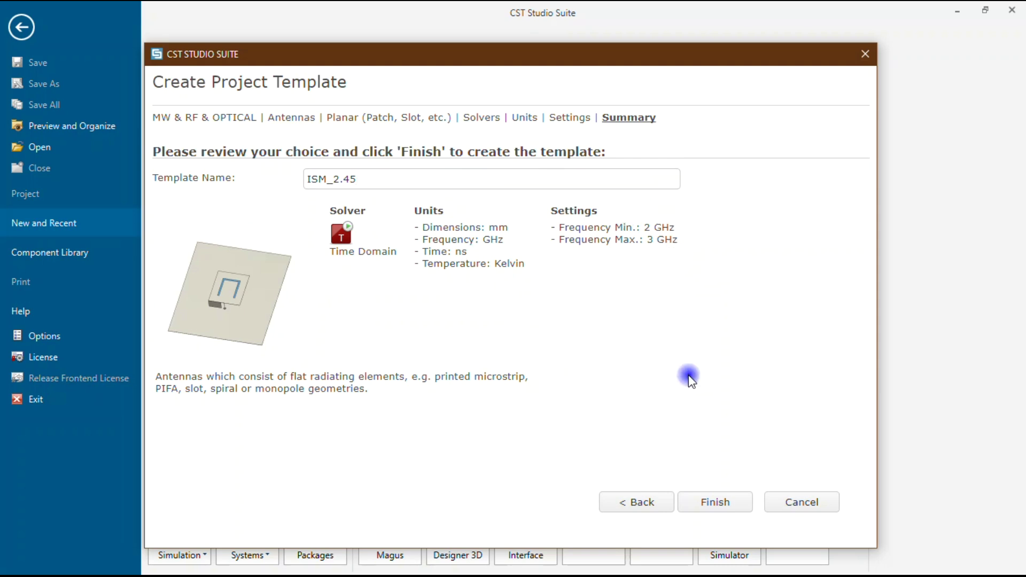
{"action": "left_click", "coordinate": [738, 505]}
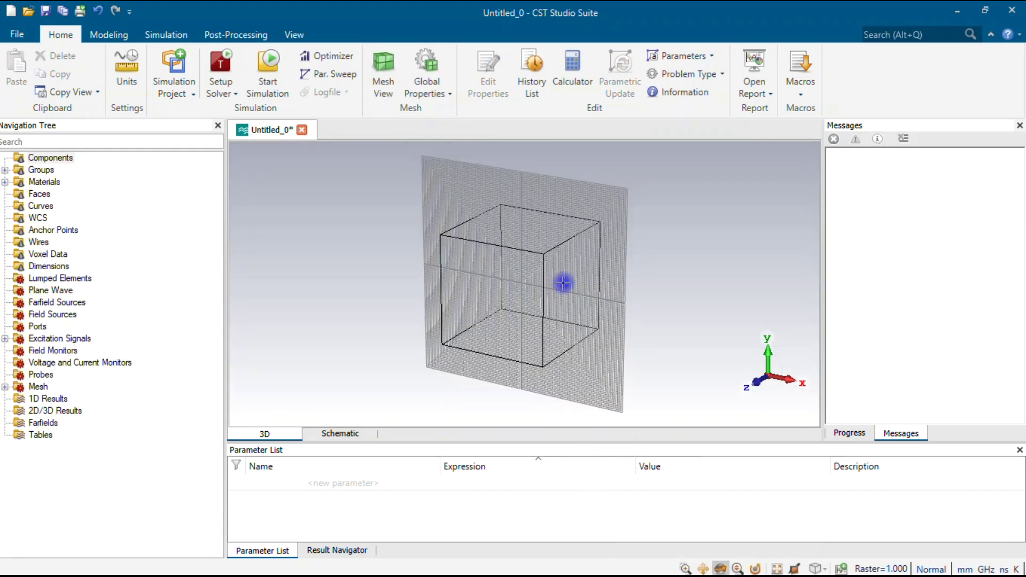
{"action": "left_click_drag", "start_coordinate": [518, 323], "coordinate": [628, 379]}
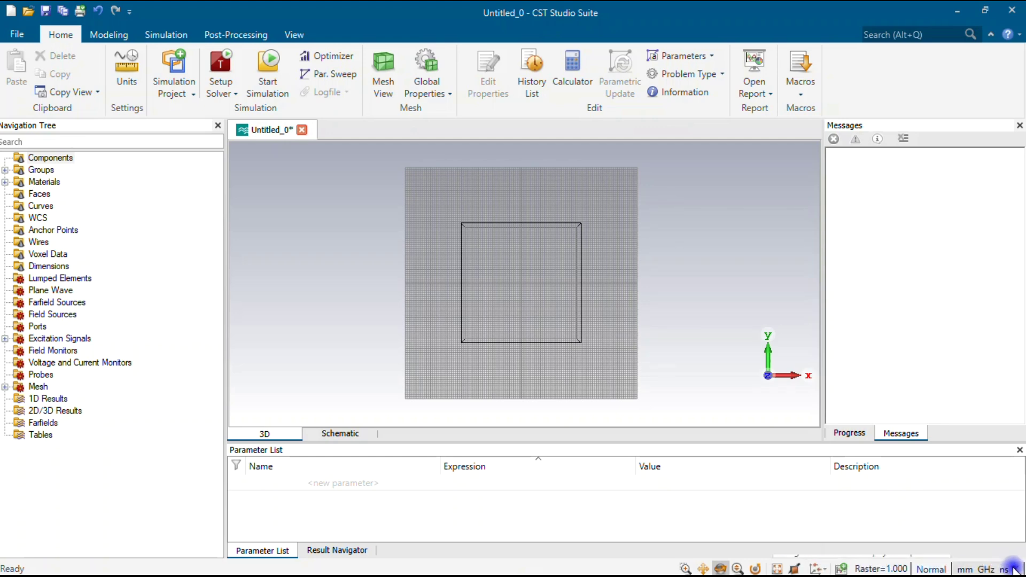
{"action": "scroll", "coordinate": [534, 293], "scroll_direction": "up", "scroll_amount": 5}
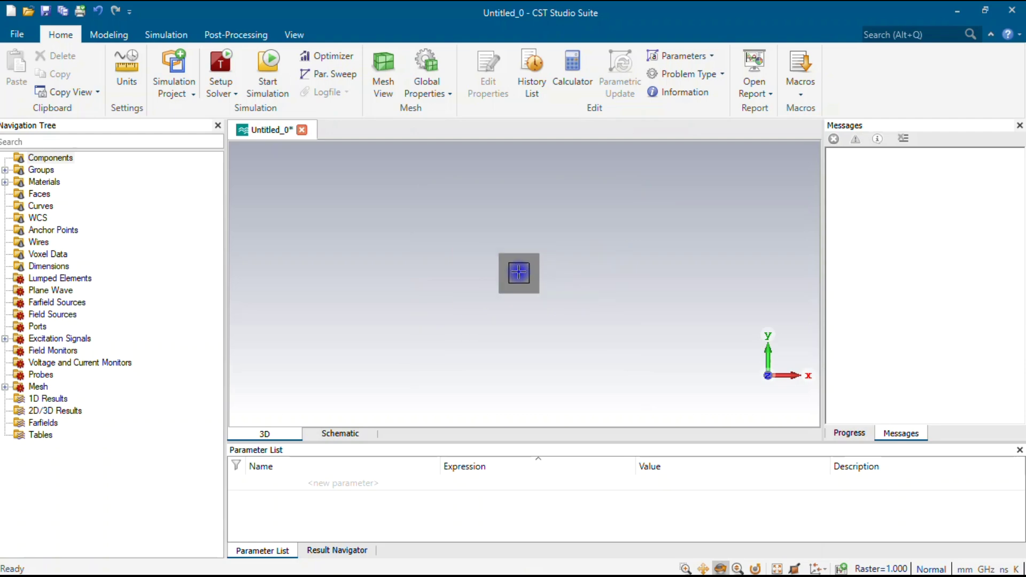
- Close the untitled project and discard its changes
{"action": "scroll", "coordinate": [536, 294], "scroll_direction": "down", "scroll_amount": 5}
{"action": "left_click_drag", "start_coordinate": [724, 294], "coordinate": [524, 275]}
{"action": "key", "text": "5"}
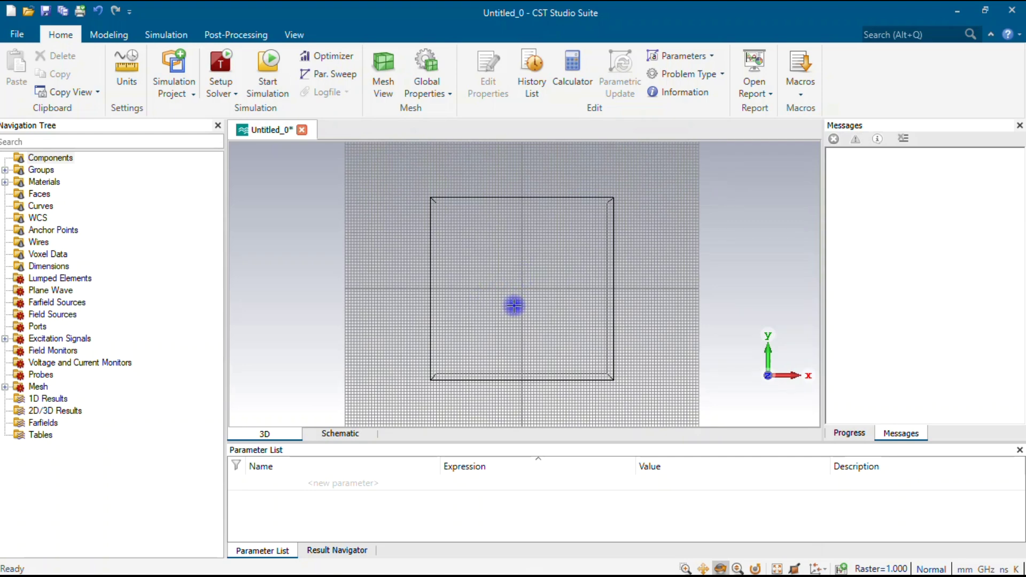
{"action": "left_click_drag", "start_coordinate": [675, 293], "coordinate": [704, 313]}
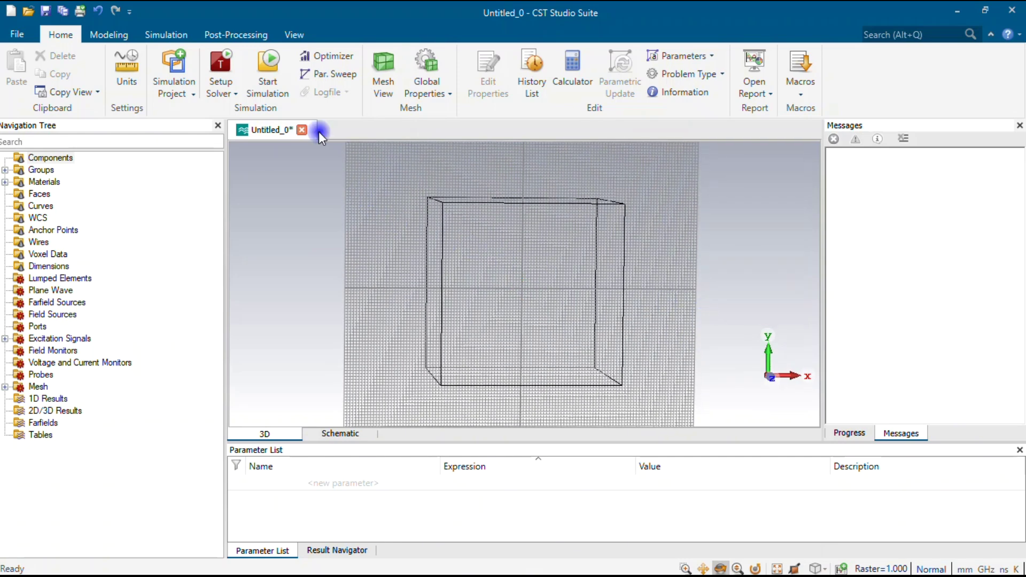
{"action": "left_click", "coordinate": [302, 130]}
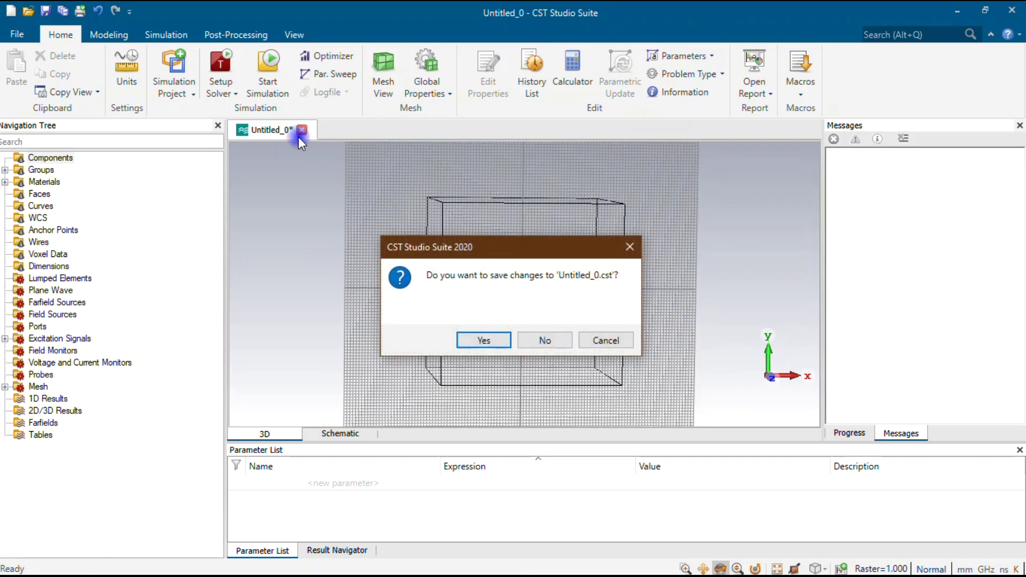
{"action": "left_click", "coordinate": [554, 342]}
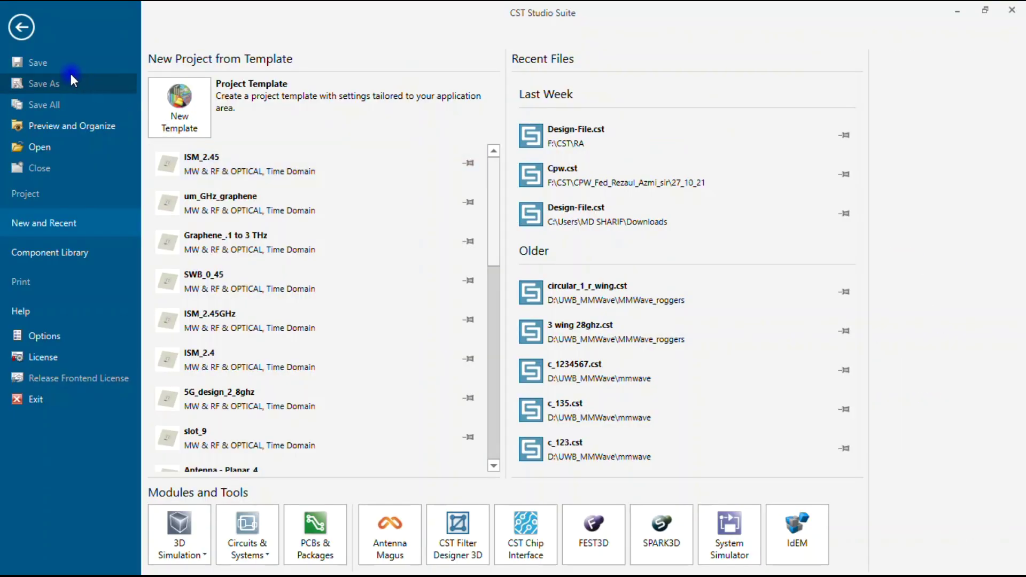
- Open the Circular Patch Antenna example for the Multilayer Solver from the Component Library
{"action": "left_click", "coordinate": [66, 253]}
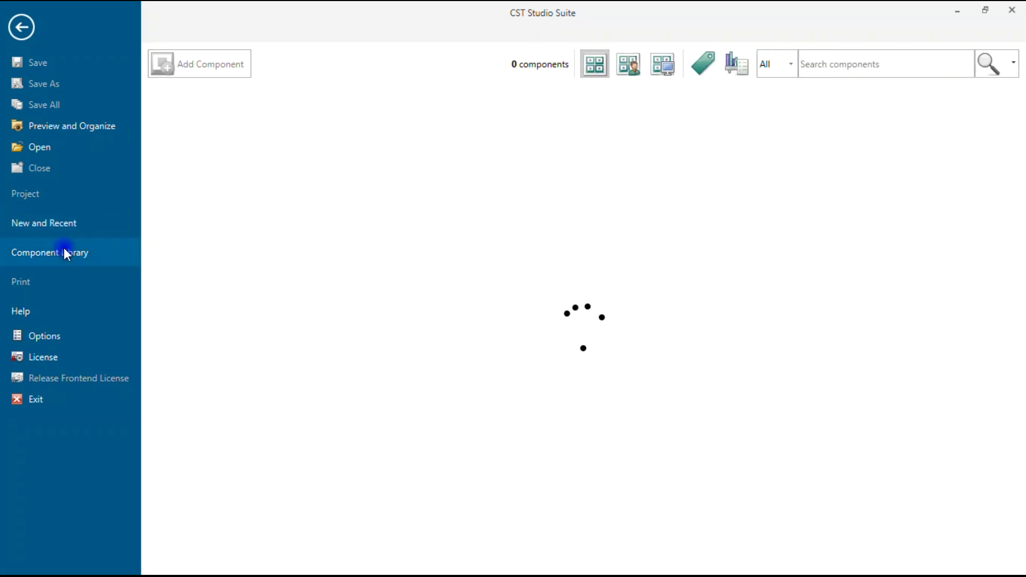
{"action": "scroll", "coordinate": [411, 442], "scroll_direction": "down", "scroll_amount": 5}
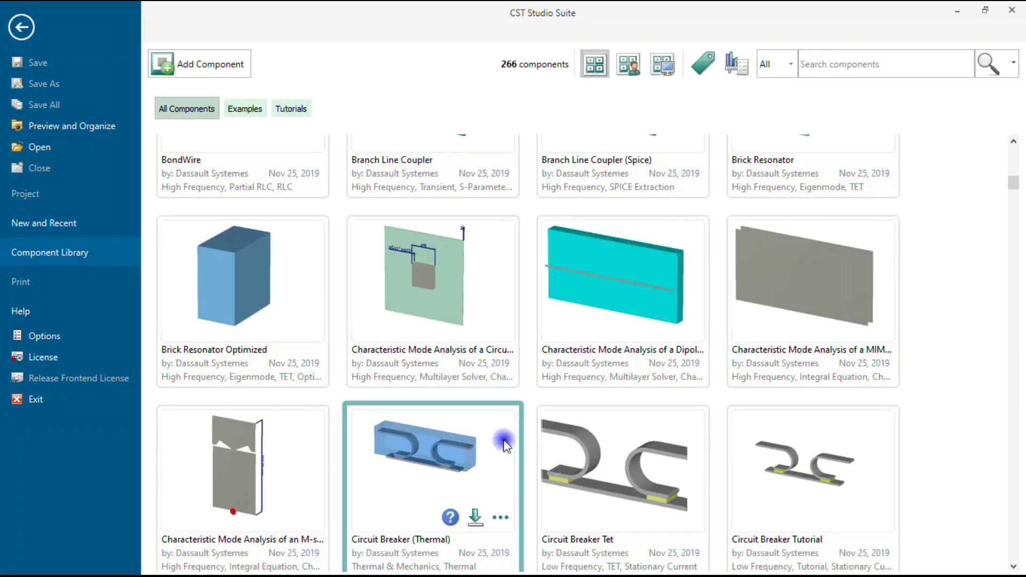
{"action": "scroll", "coordinate": [569, 460], "scroll_direction": "down", "scroll_amount": 3}
{"action": "scroll", "coordinate": [466, 402], "scroll_direction": "up", "scroll_amount": 3}
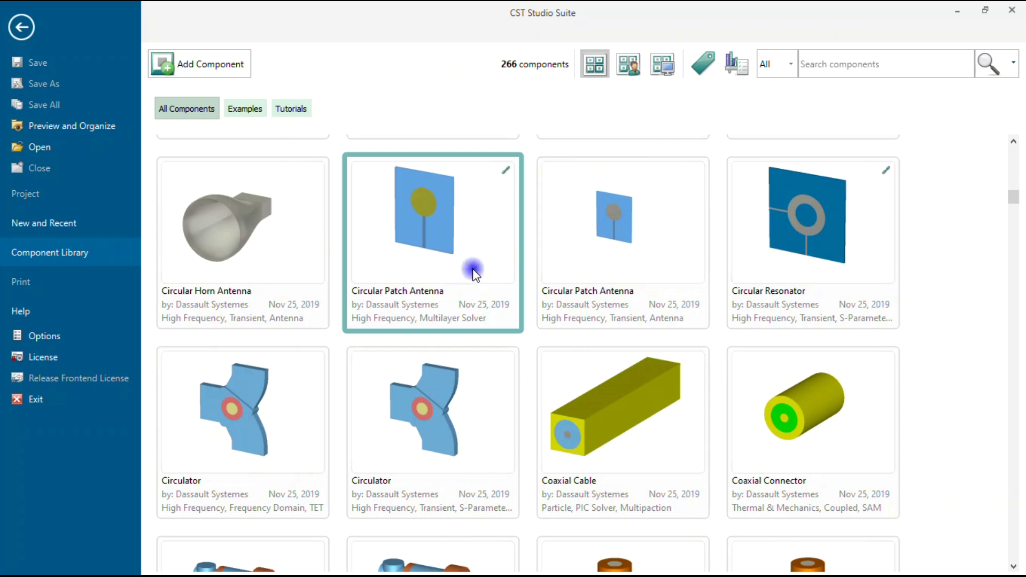
{"action": "left_click", "coordinate": [474, 270]}
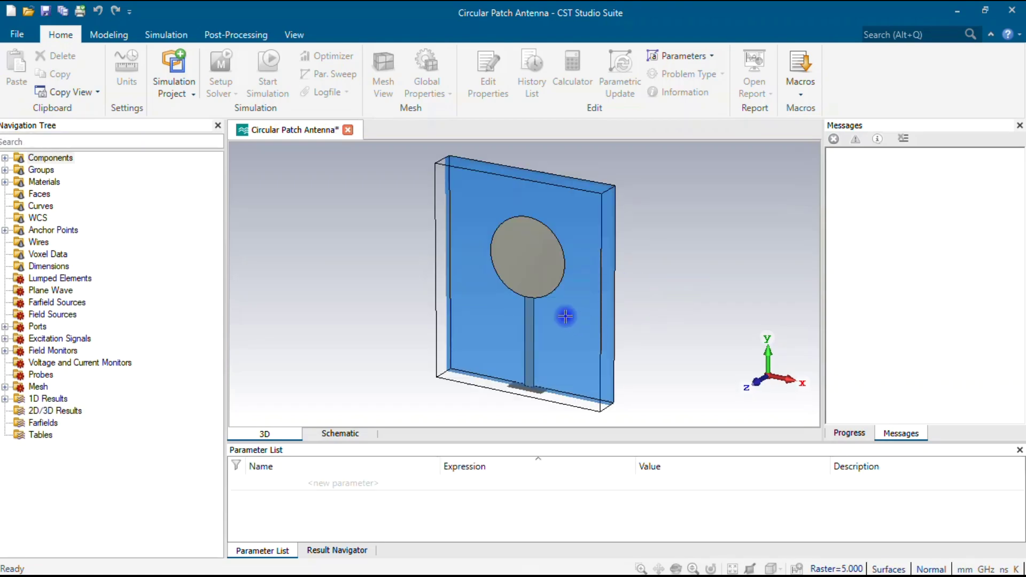
- Examine the circular patch, feed line and substrate of the antenna model from the front and at an angle
{"action": "left_click_drag", "start_coordinate": [616, 301], "coordinate": [712, 306]}
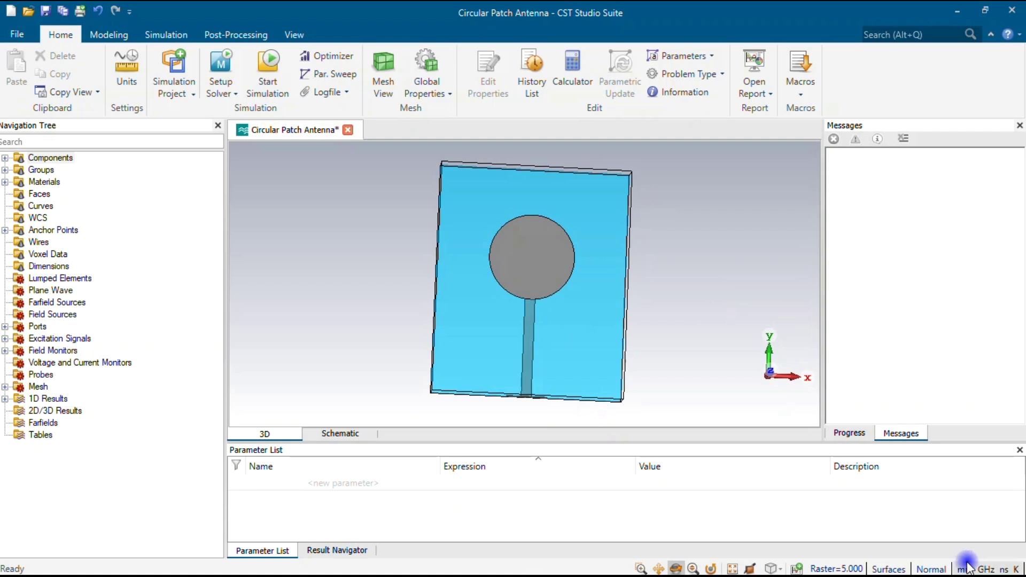
{"action": "left_click_drag", "start_coordinate": [587, 327], "coordinate": [696, 357]}
{"action": "key", "text": "KP_5"}
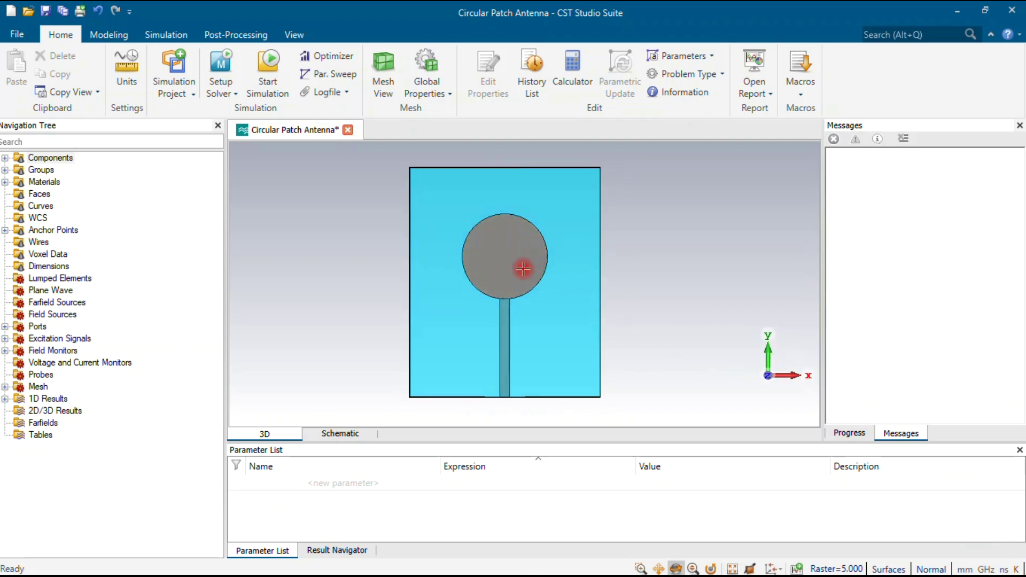
{"action": "left_click", "coordinate": [523, 268]}
{"action": "left_click_drag", "start_coordinate": [532, 264], "coordinate": [509, 256]}
{"action": "scroll", "coordinate": [595, 274], "scroll_direction": "up", "scroll_amount": 5}
{"action": "scroll", "coordinate": [596, 274], "scroll_direction": "down", "scroll_amount": 5}
{"action": "left_click_drag", "start_coordinate": [620, 304], "coordinate": [847, 325]}
- List the model's components and select the substrate solid to inspect its material properties and shape
{"action": "left_click", "coordinate": [51, 157]}
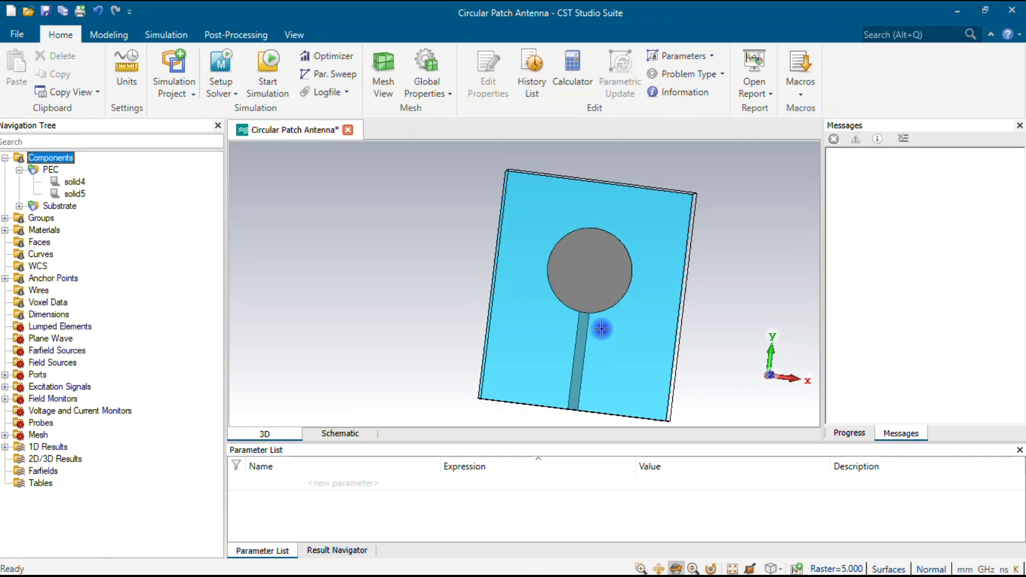
{"action": "left_click_drag", "start_coordinate": [631, 400], "coordinate": [600, 344]}
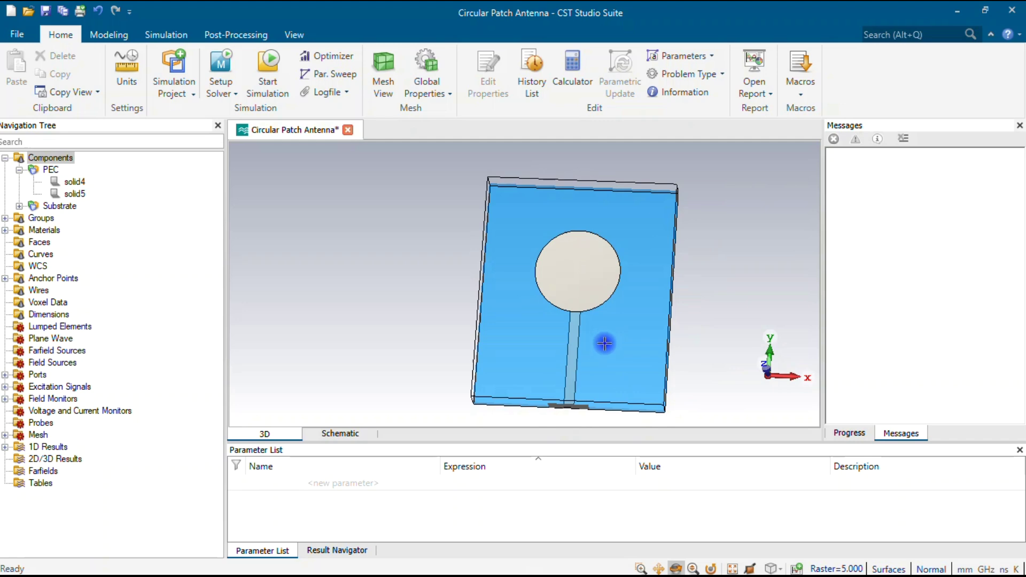
{"action": "left_click", "coordinate": [644, 330]}
{"action": "left_click_drag", "start_coordinate": [684, 321], "coordinate": [679, 374]}
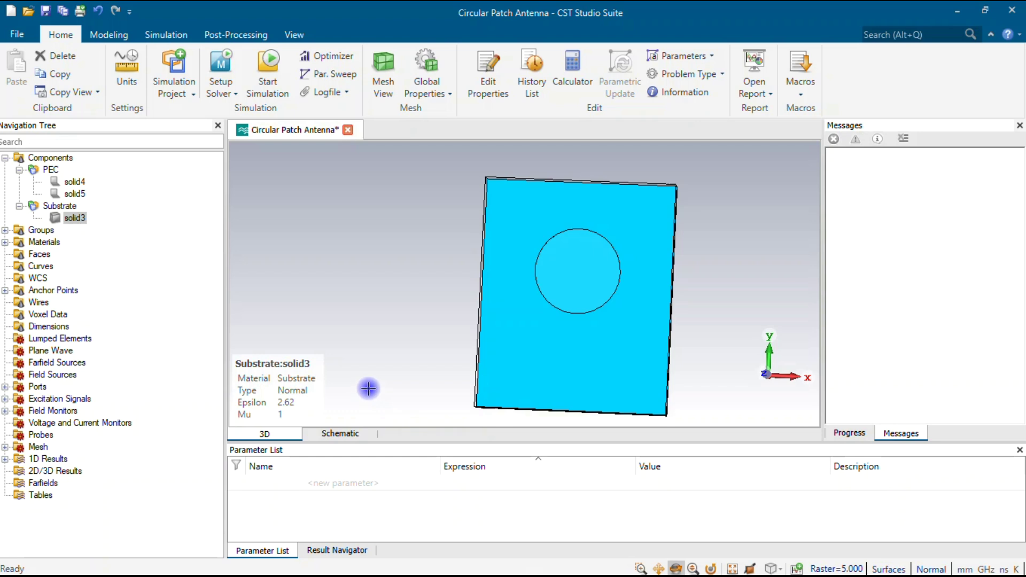
{"action": "left_click_drag", "start_coordinate": [568, 272], "coordinate": [597, 353]}
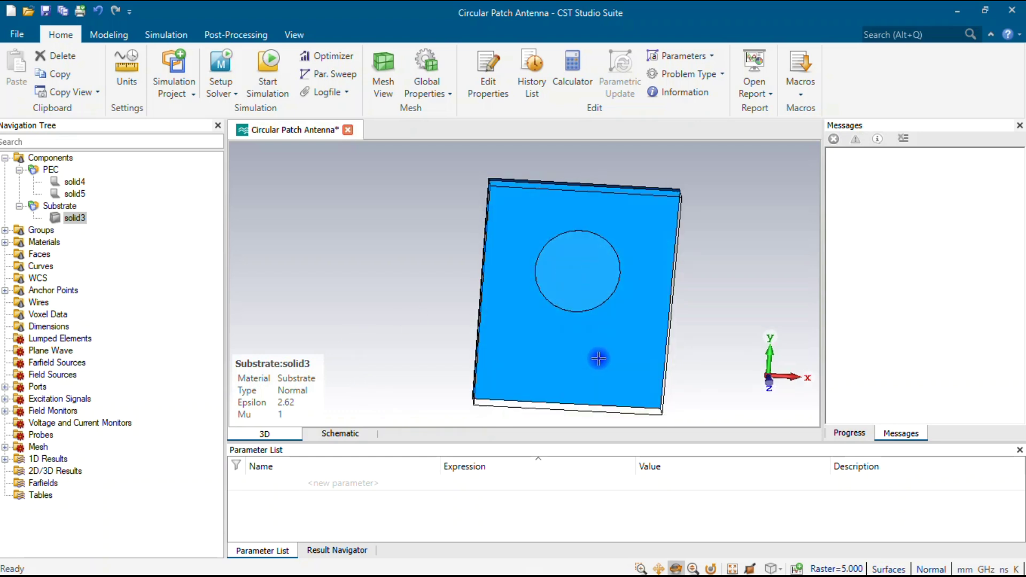
{"action": "key", "text": "space"}
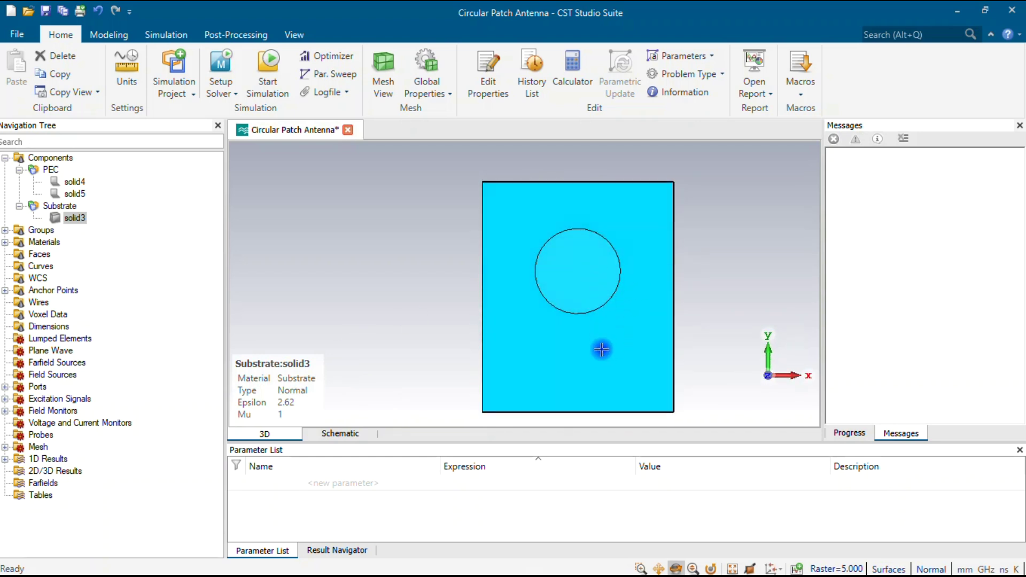
- Delete the PEC and Substrate components from the antenna model, confirming each deletion
{"action": "left_click", "coordinate": [51, 170]}
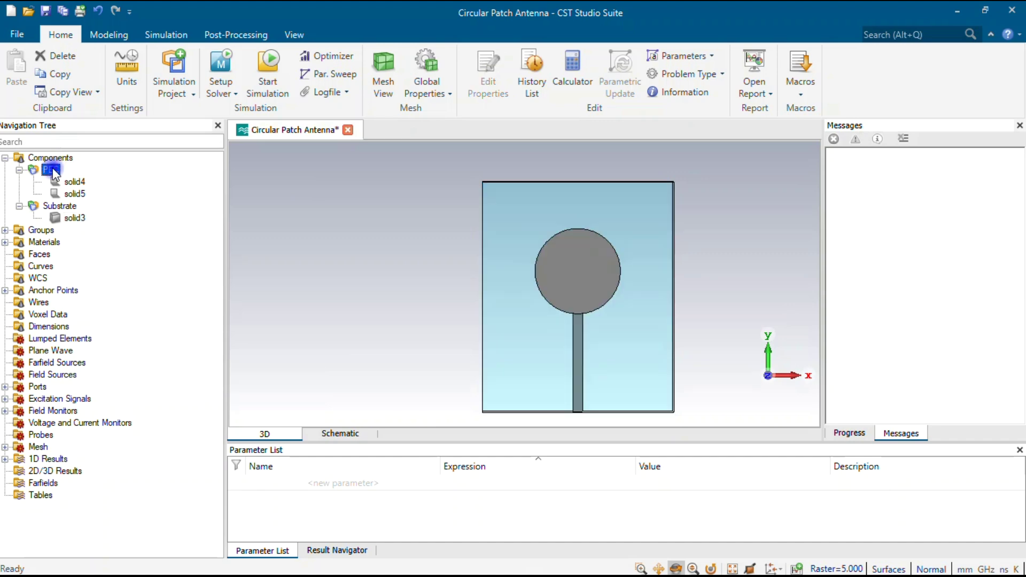
{"action": "key", "text": "Delete"}
{"action": "key", "text": "Return"}
{"action": "left_click", "coordinate": [432, 368]}
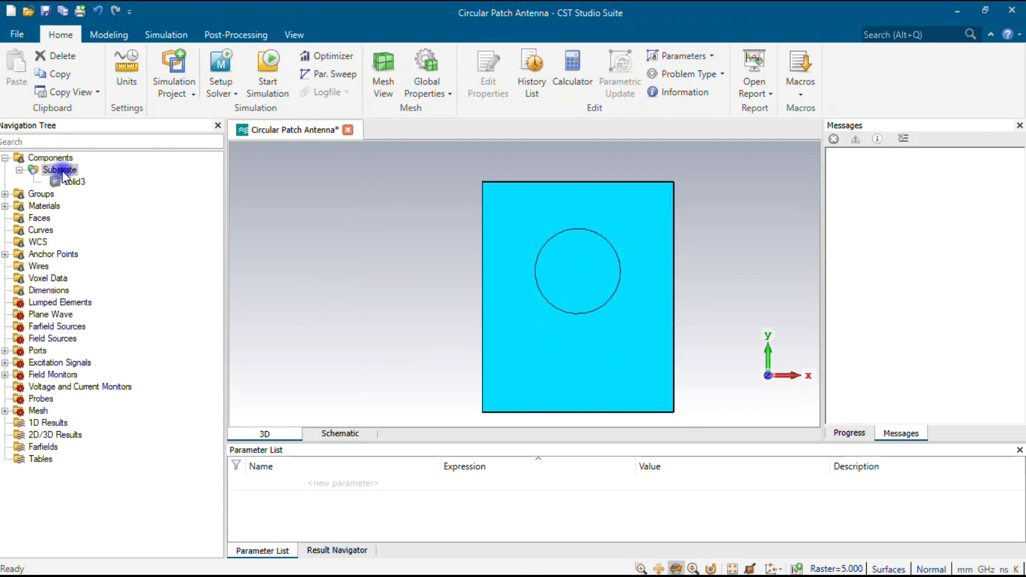
{"action": "key", "text": "Delete"}
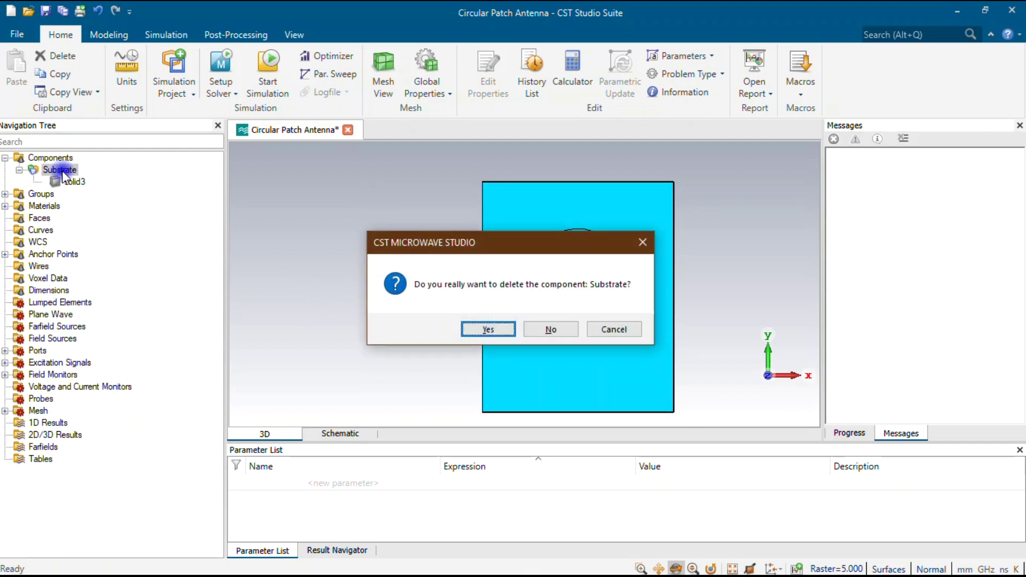
{"action": "key", "text": "Return"}
- Select port1 in the model and delete it, confirming the deletion
{"action": "scroll", "coordinate": [602, 261], "scroll_direction": "up", "scroll_amount": 5}
{"action": "left_click_drag", "start_coordinate": [465, 311], "coordinate": [599, 117]}
{"action": "left_click", "coordinate": [454, 300]}
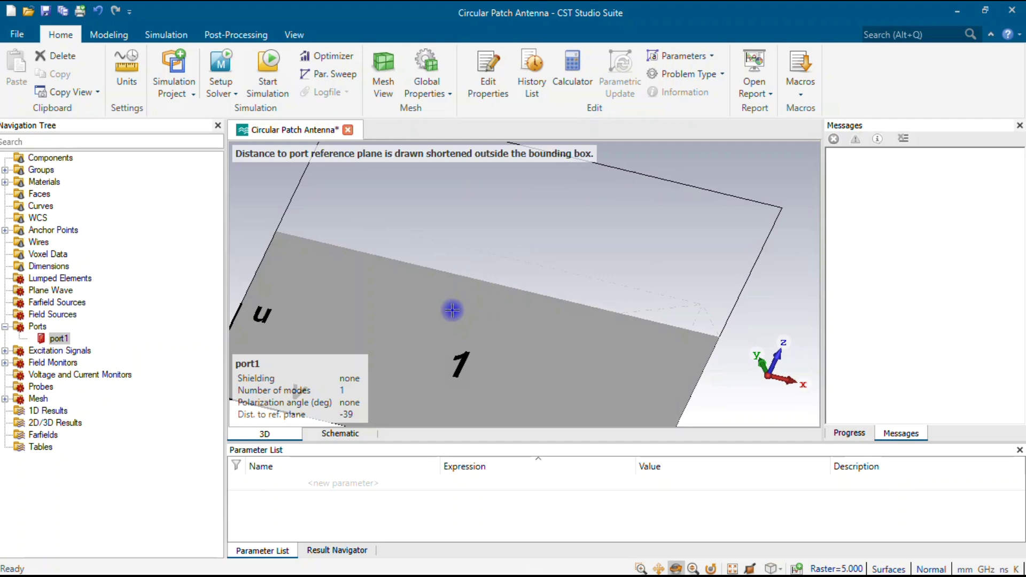
{"action": "key", "text": "Delete"}
{"action": "key", "text": "Return"}
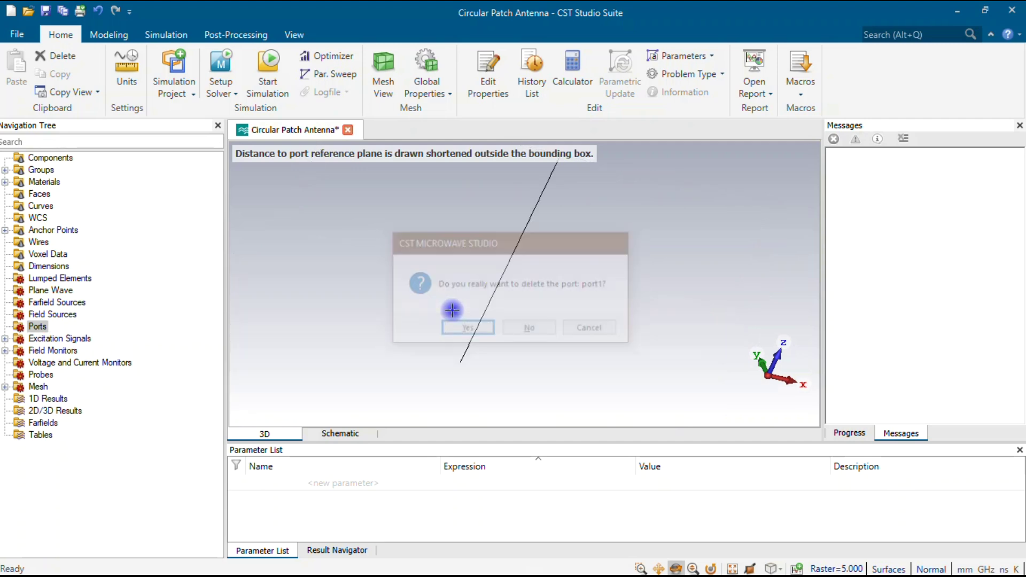
- Show the working plane grid and view it straight from the front
{"action": "left_click_drag", "start_coordinate": [453, 311], "coordinate": [527, 287]}
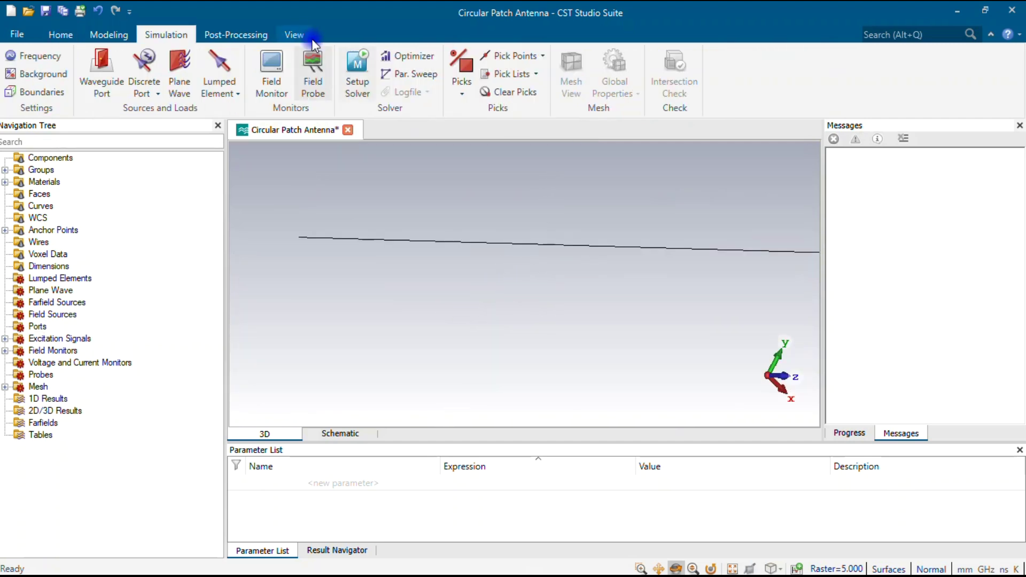
{"action": "left_click", "coordinate": [298, 33]}
{"action": "left_click", "coordinate": [373, 66]}
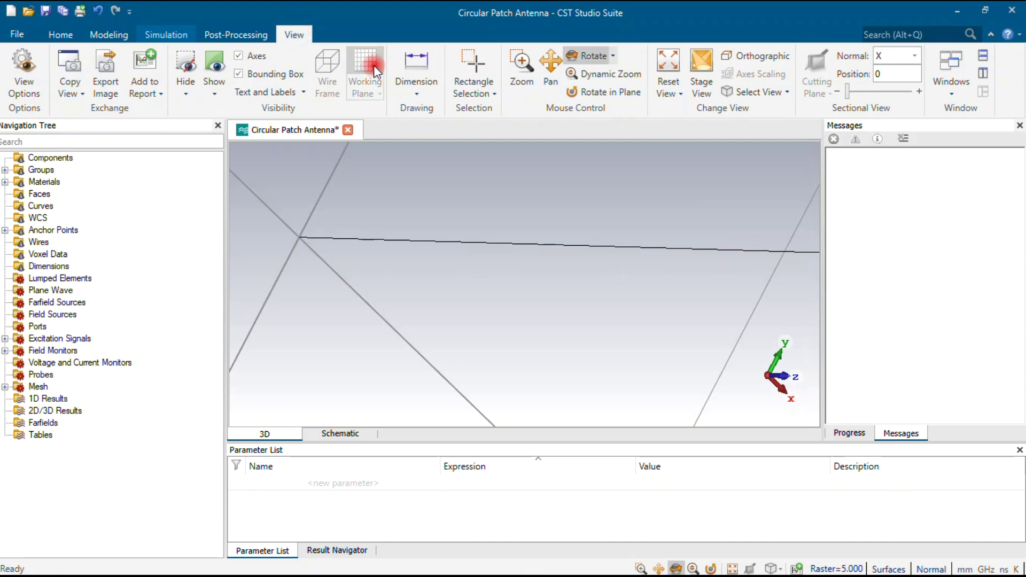
{"action": "scroll", "coordinate": [485, 251], "scroll_direction": "down", "scroll_amount": 10}
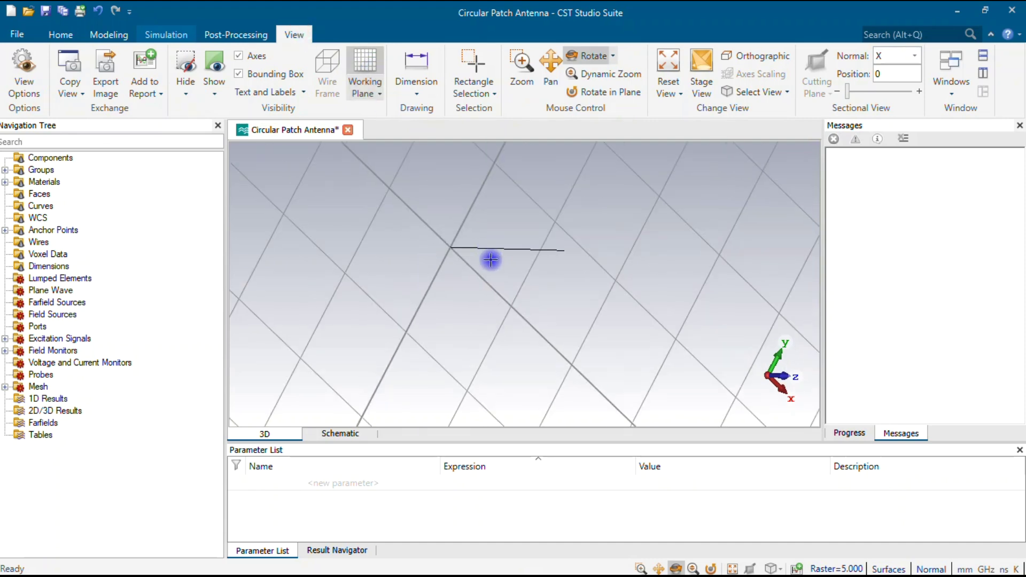
{"action": "left_click_drag", "start_coordinate": [548, 280], "coordinate": [417, 317]}
{"action": "scroll", "coordinate": [494, 260], "scroll_direction": "up", "scroll_amount": 6}
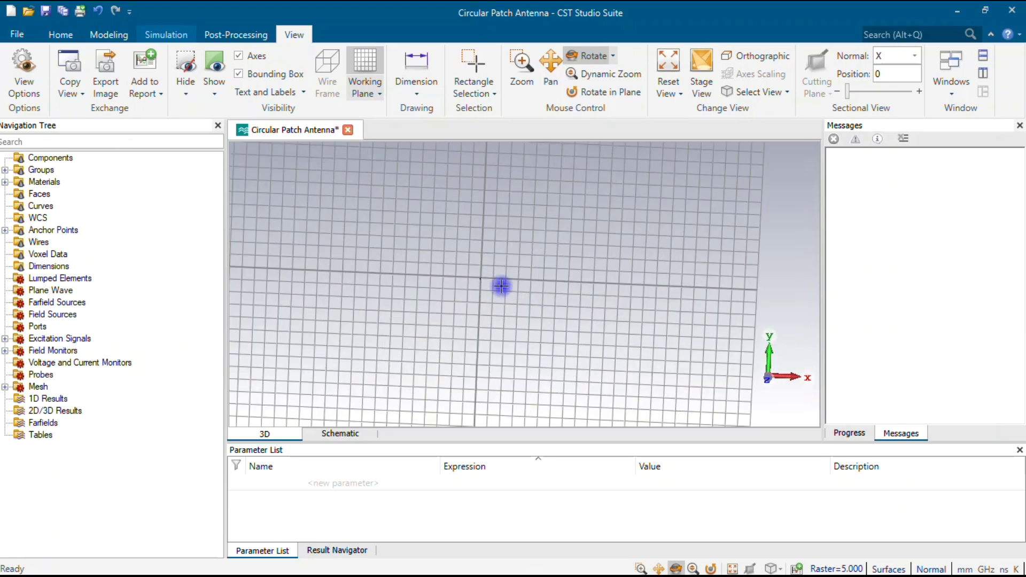
{"action": "left_click_drag", "start_coordinate": [600, 291], "coordinate": [492, 314]}
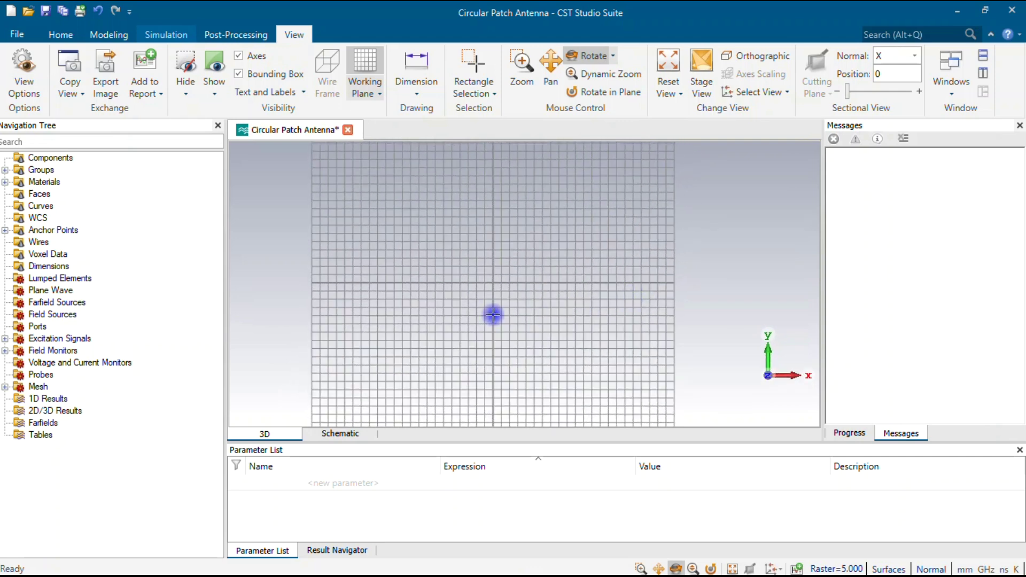
{"action": "scroll", "coordinate": [502, 302], "scroll_direction": "down", "scroll_amount": 5}
{"action": "scroll", "coordinate": [506, 297], "scroll_direction": "up", "scroll_amount": 2}
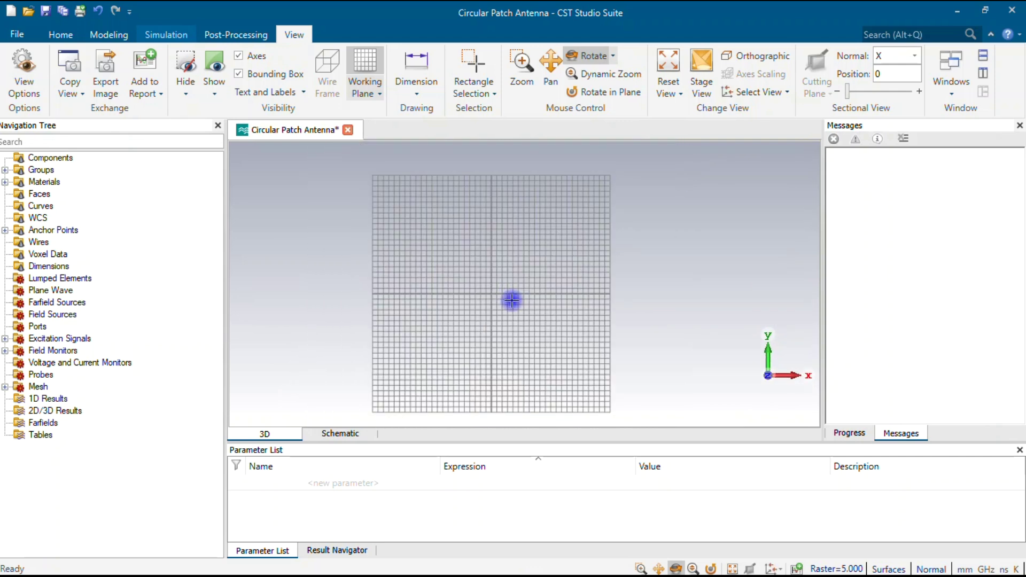
{"action": "left_click", "coordinate": [63, 36]}
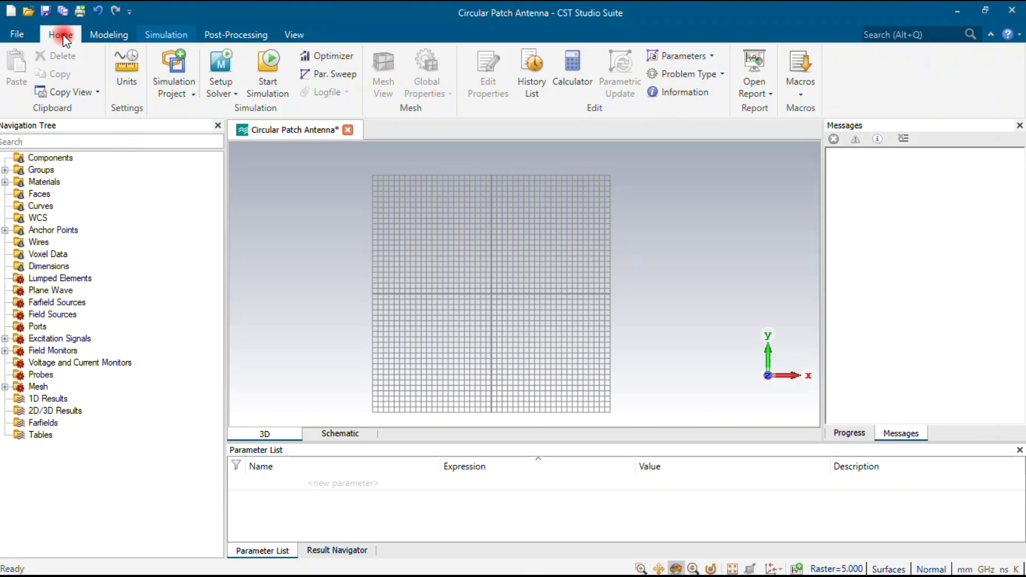